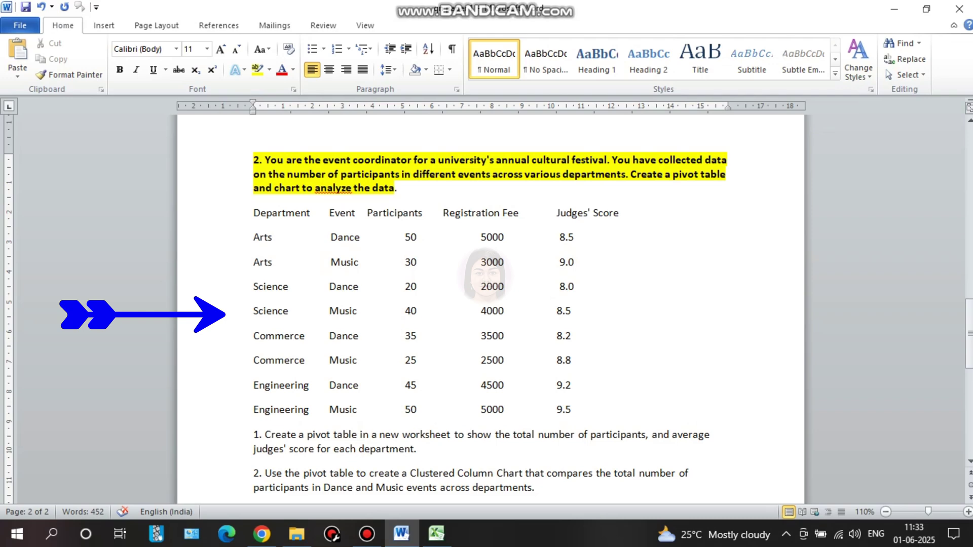
Review the cultural festival assignment in the Word document and check its data table in the Excel workbook
{"action": "scroll", "coordinate": [491, 304], "scroll_direction": "down", "scroll_amount": 3}
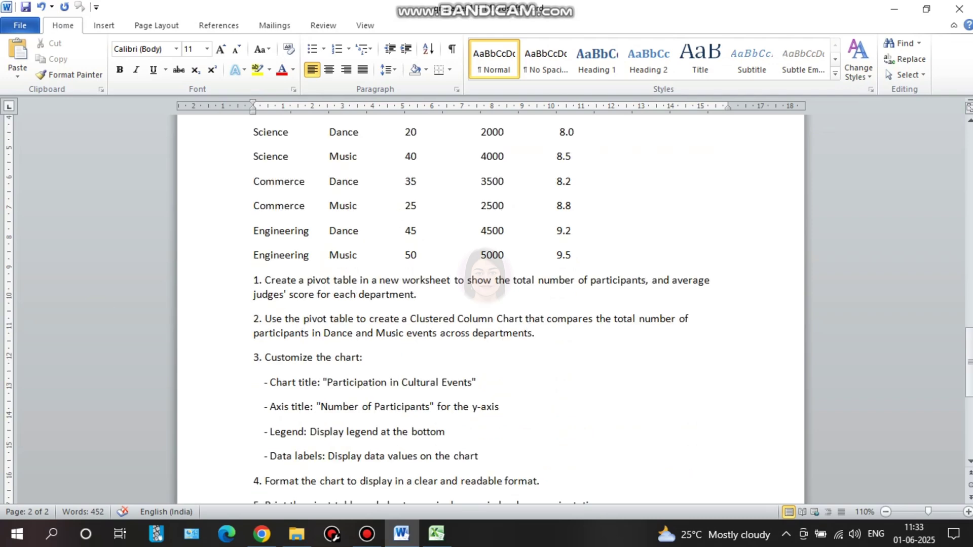
{"action": "scroll", "coordinate": [490, 304], "scroll_direction": "up", "scroll_amount": 2}
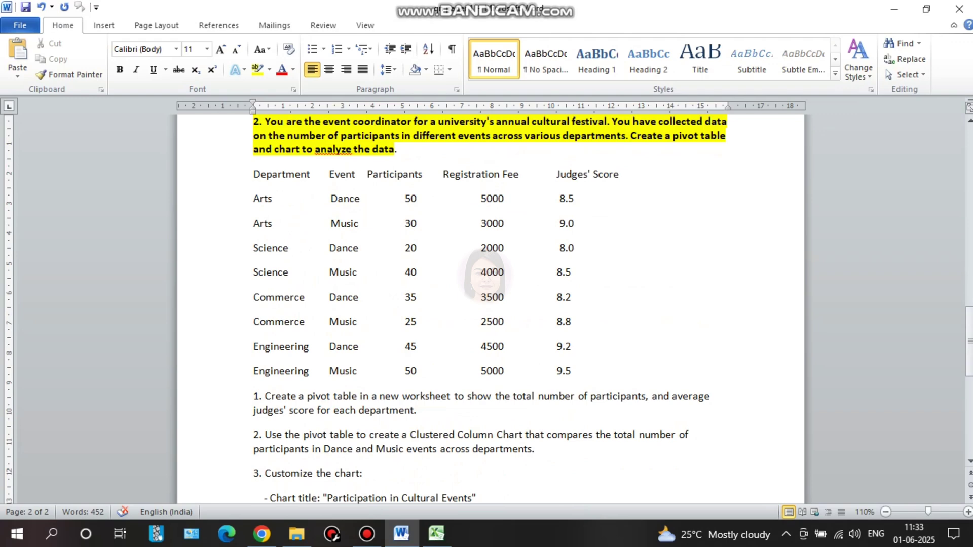
{"action": "left_click", "coordinate": [436, 534]}
{"action": "left_click", "coordinate": [331, 417]}
{"action": "left_click_drag", "start_coordinate": [216, 125], "coordinate": [165, 125]}
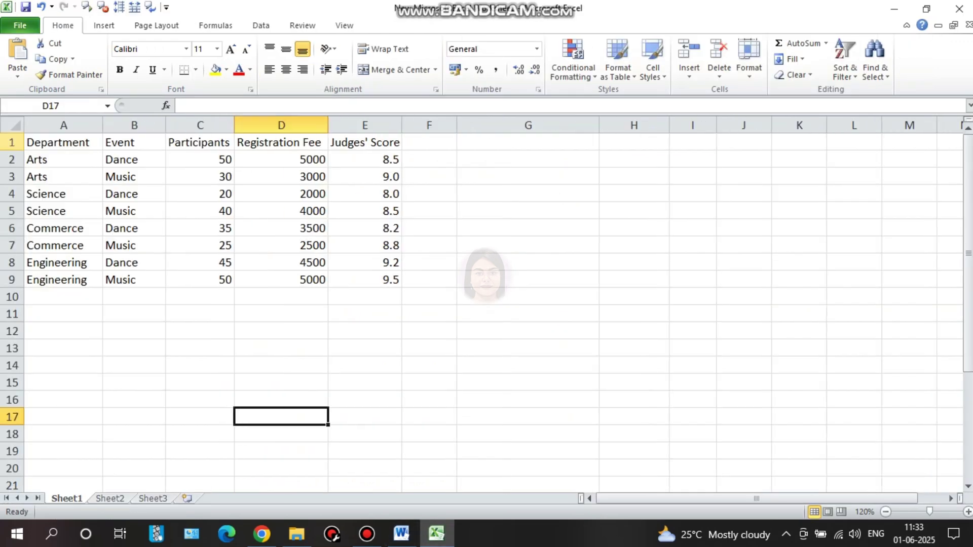
{"action": "left_click", "coordinate": [401, 534]}
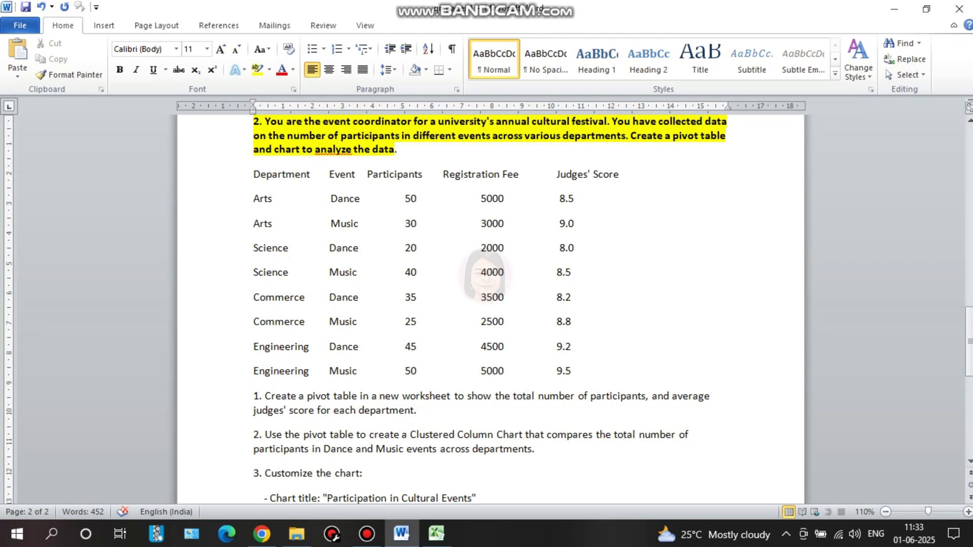
{"action": "scroll", "coordinate": [490, 304], "scroll_direction": "down", "scroll_amount": 1}
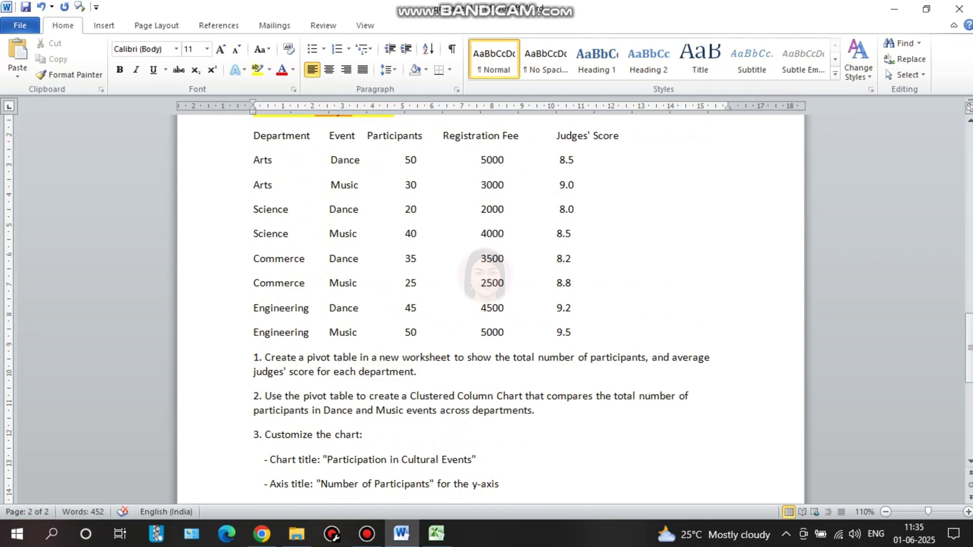
In Excel, create a pivot table from the data in Sheet1!$A$1:$E$9 on a new worksheet
{"action": "left_click", "coordinate": [436, 534]}
{"action": "left_click", "coordinate": [63, 262]}
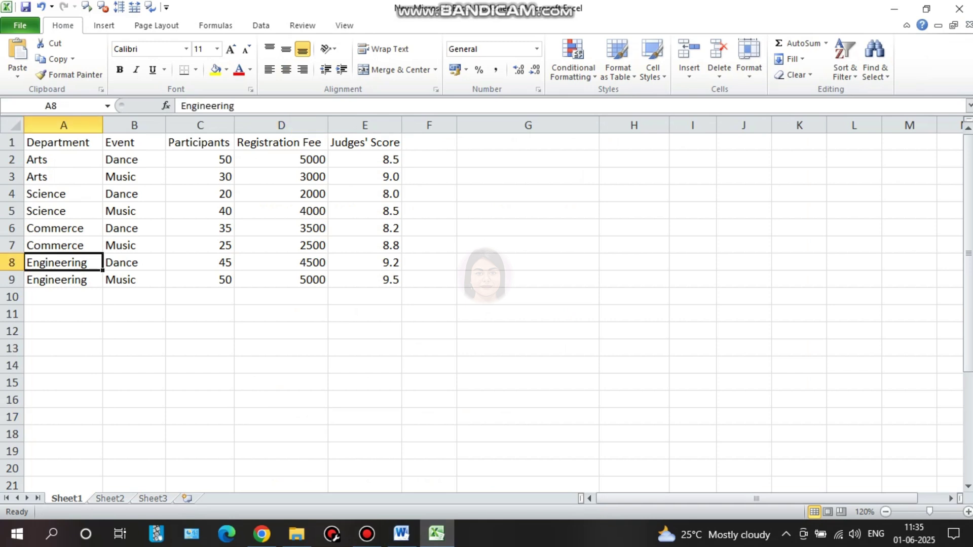
{"action": "left_click", "coordinate": [63, 280]}
{"action": "left_click", "coordinate": [200, 210]}
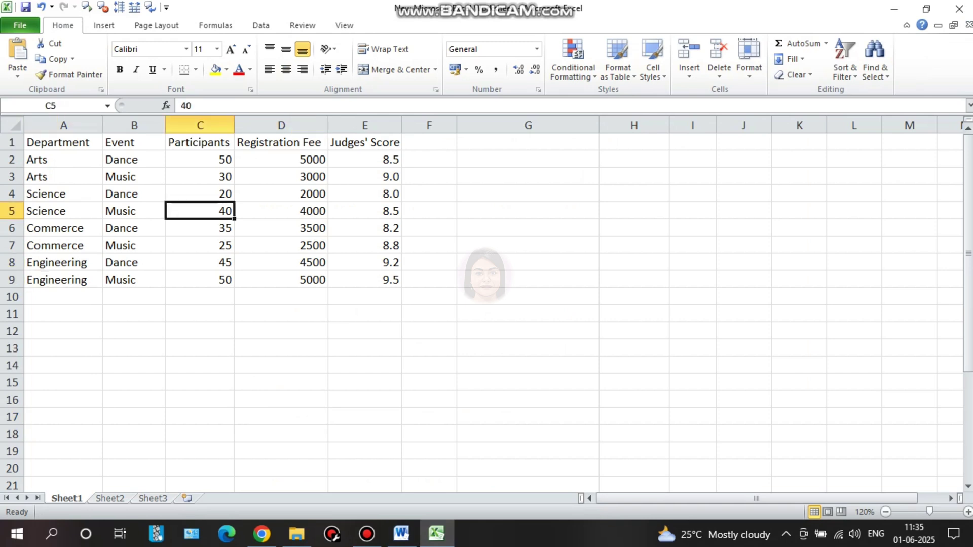
{"action": "left_click", "coordinate": [104, 25]}
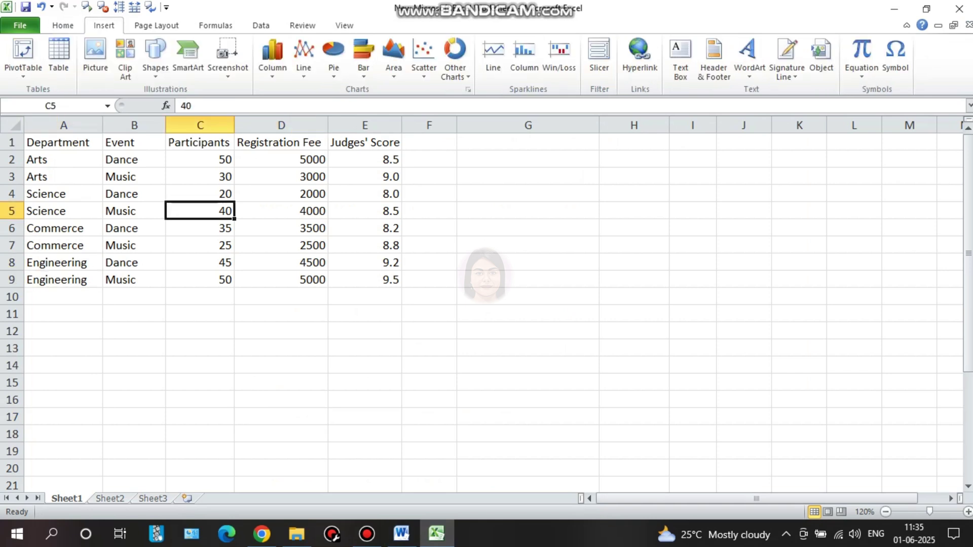
{"action": "left_click", "coordinate": [23, 71]}
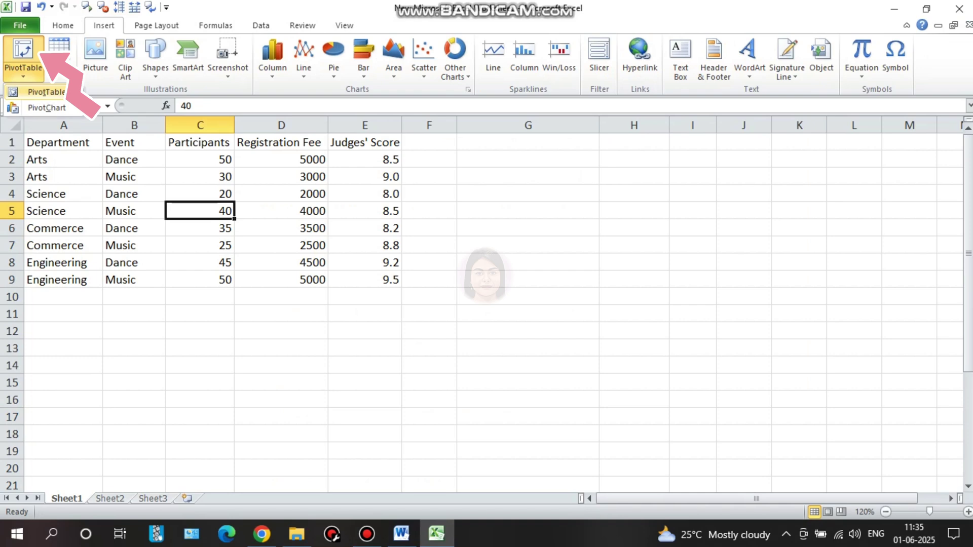
{"action": "left_click", "coordinate": [46, 92]}
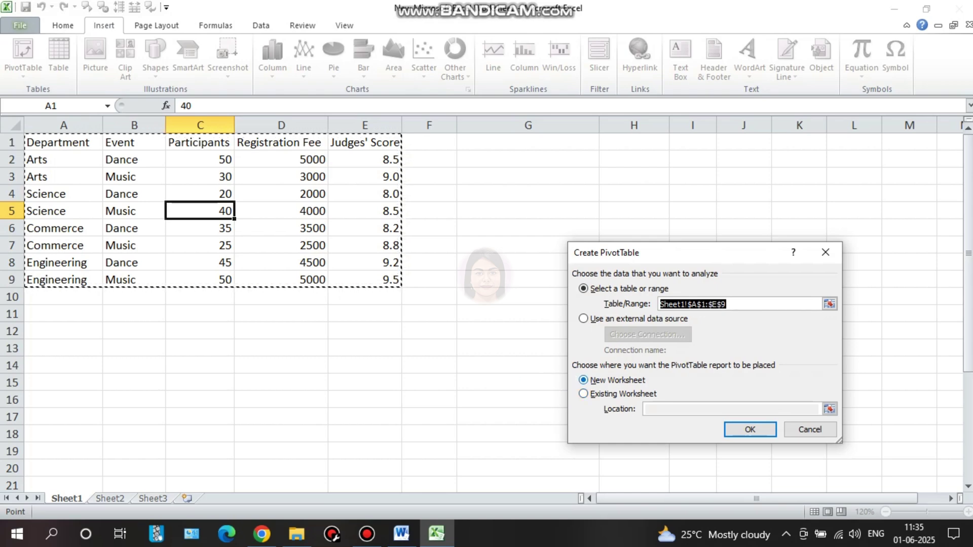
{"action": "left_click", "coordinate": [750, 430]}
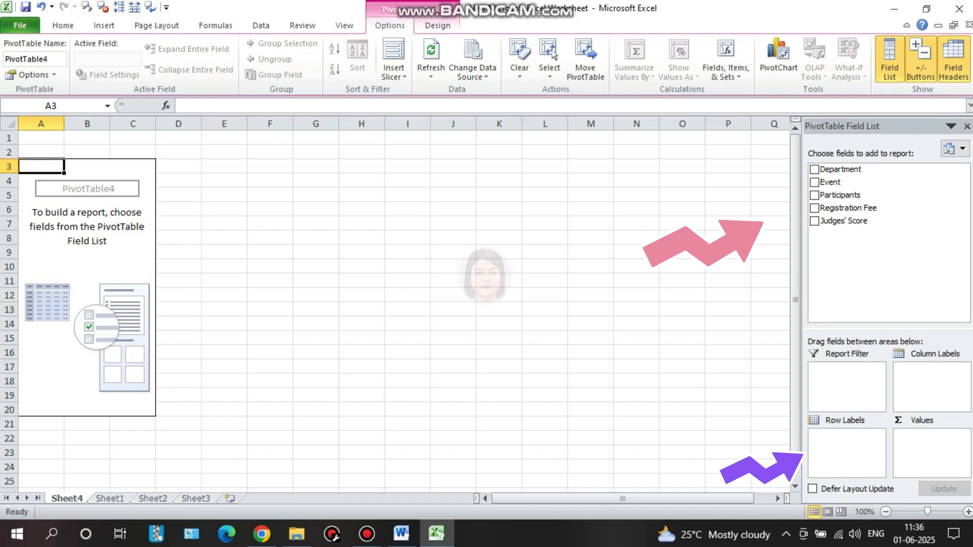
Add Department as the pivot table's row labels, with Participants and Judges' Score as values
{"action": "left_click", "coordinate": [815, 169]}
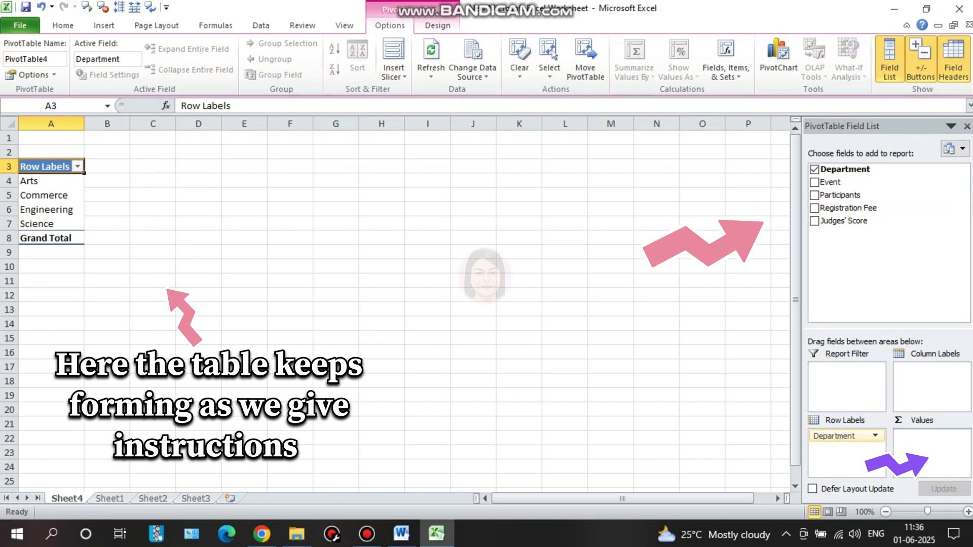
{"action": "left_click", "coordinate": [814, 195]}
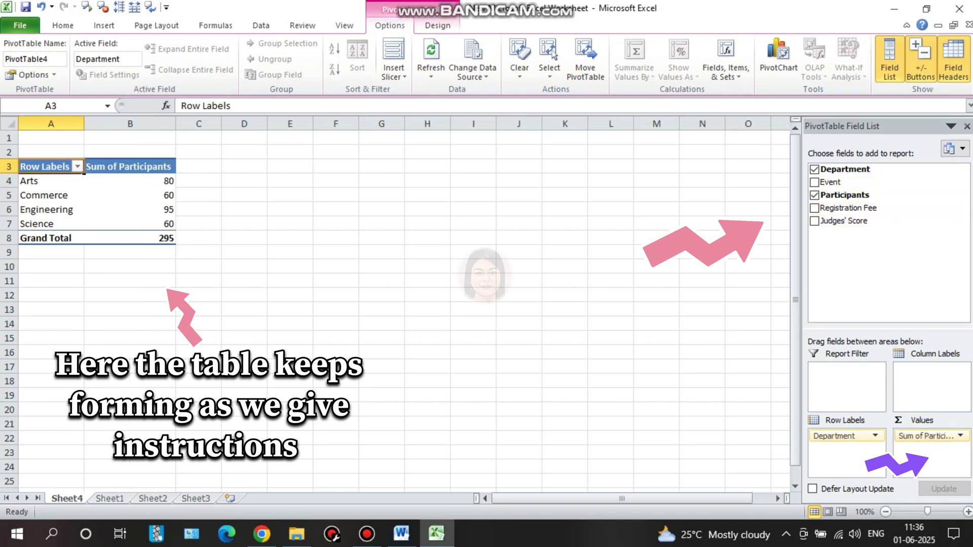
{"action": "left_click_drag", "start_coordinate": [844, 220], "coordinate": [931, 452]}
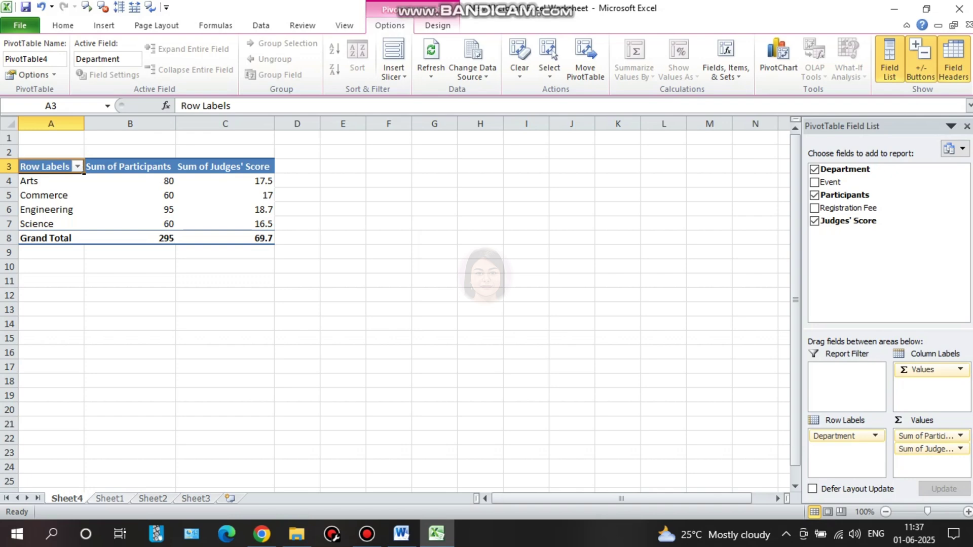
Compare the pivot table with the source data on Sheet1 and the assignment's requirements in Word
{"action": "key", "text": "ctrl+Page_Down"}
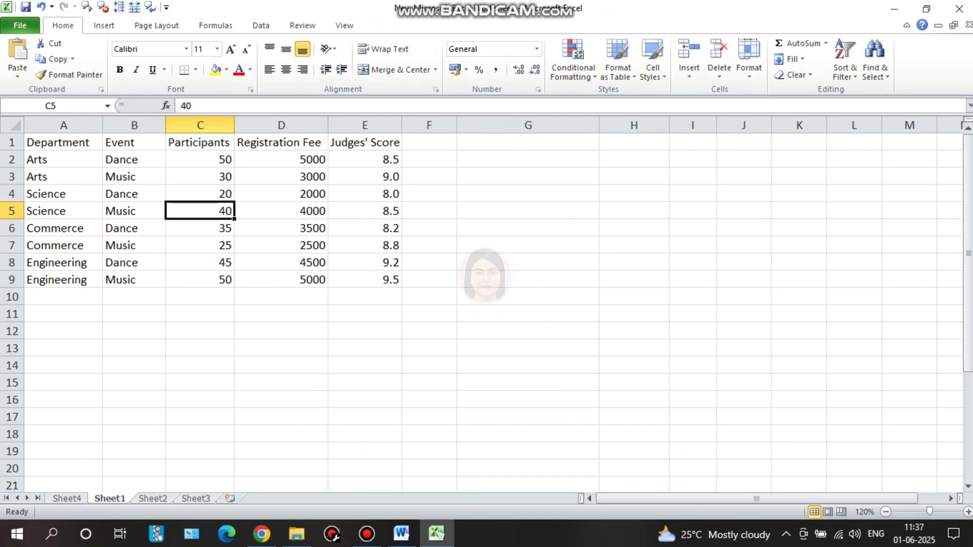
{"action": "key", "text": "ctrl+Page_Up"}
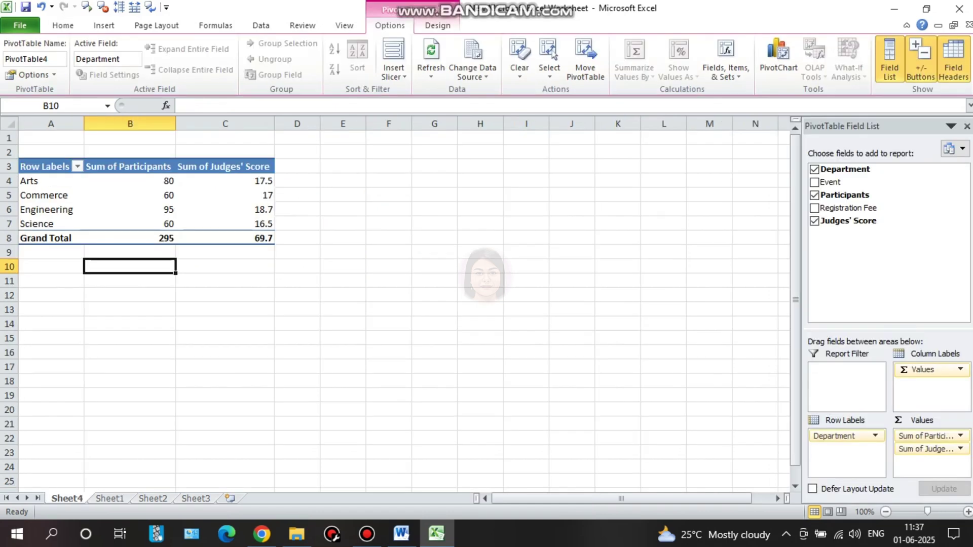
{"action": "left_click", "coordinate": [130, 167]}
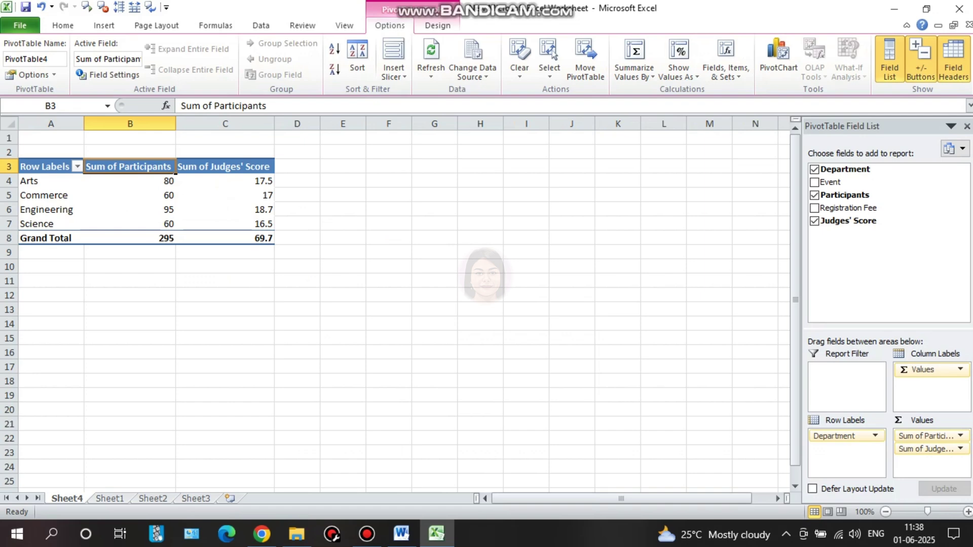
{"action": "left_click", "coordinate": [401, 533]}
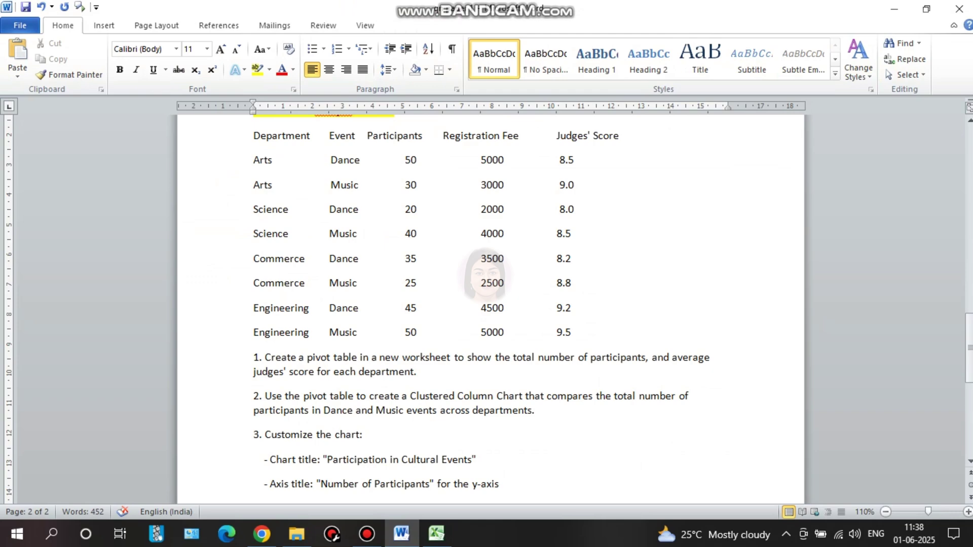
{"action": "left_click", "coordinate": [437, 533]}
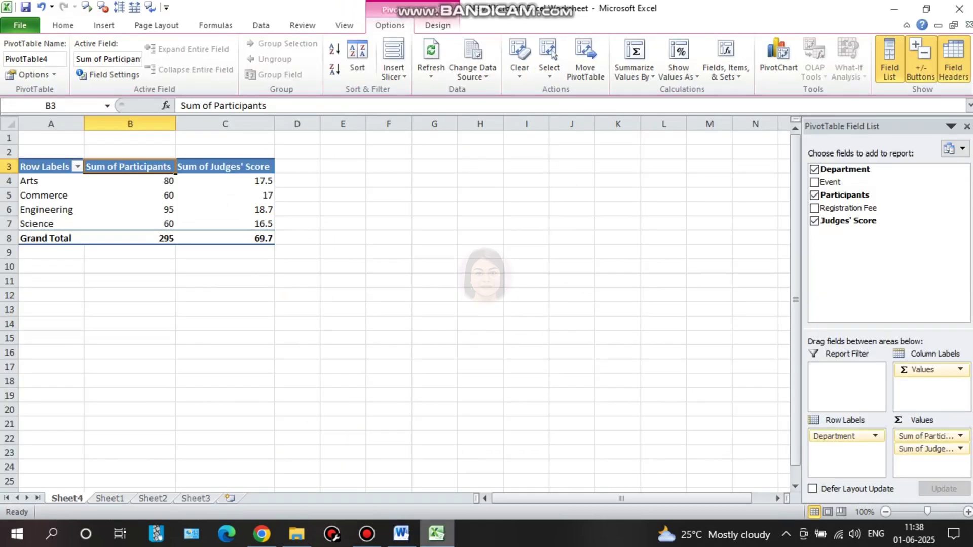
{"action": "left_click", "coordinate": [400, 533]}
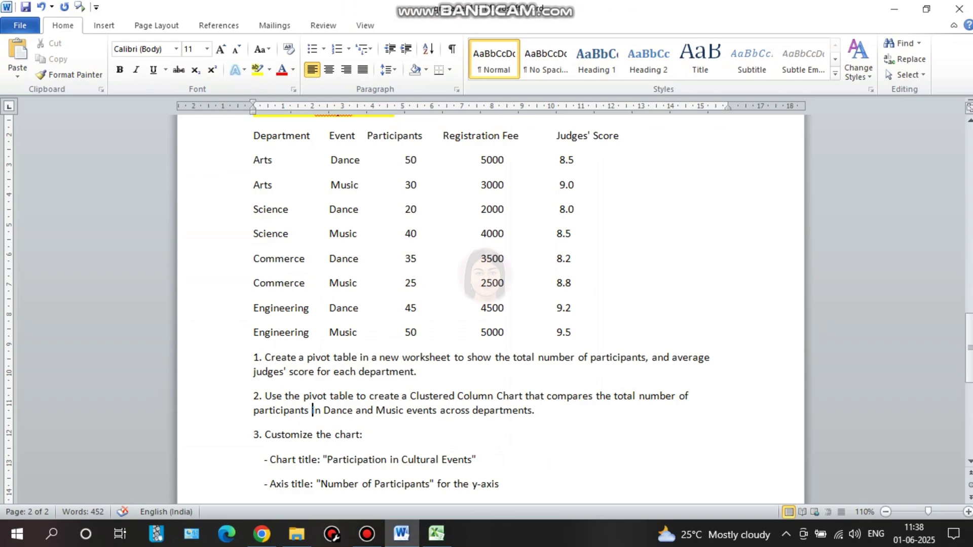
Back in Excel, summarize the pivot table's Judges' Score value field by Average
{"action": "left_click", "coordinate": [436, 533]}
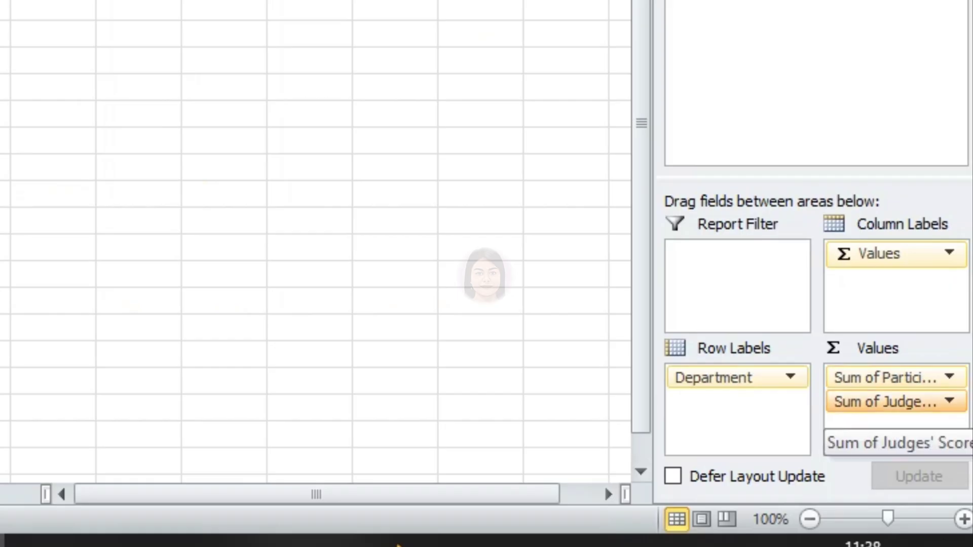
{"action": "left_click", "coordinate": [949, 402]}
{"action": "left_click", "coordinate": [857, 372]}
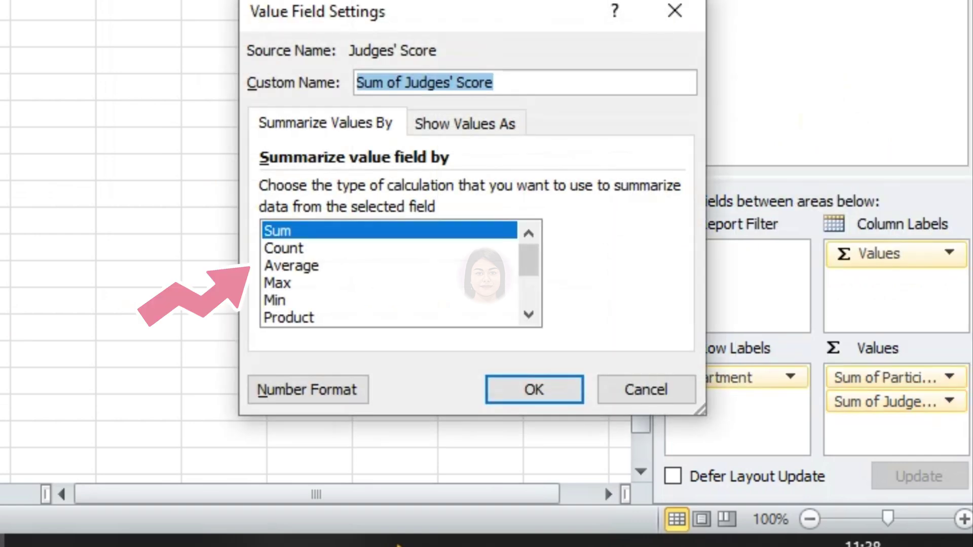
{"action": "left_click", "coordinate": [291, 266]}
{"action": "left_click", "coordinate": [534, 390]}
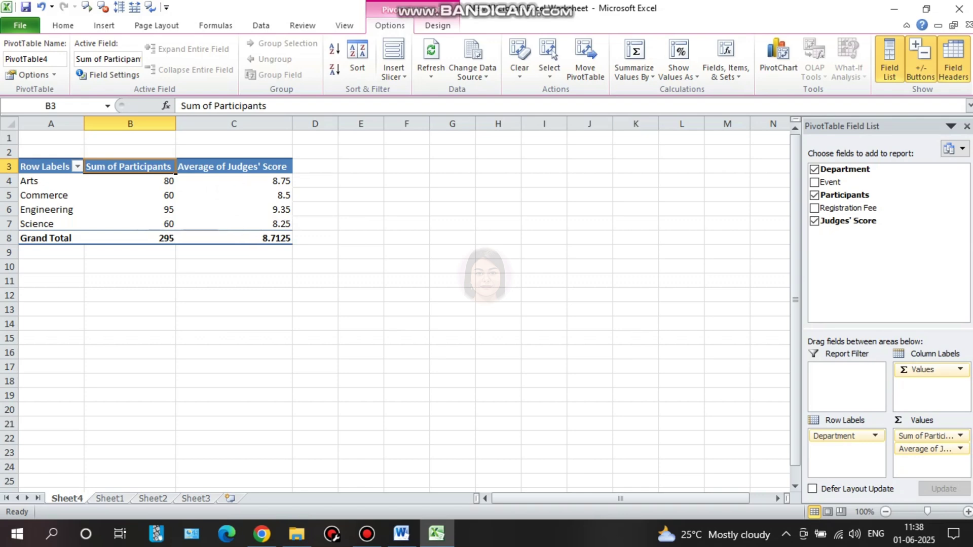
Check the Arts department rows on Sheet1 against the Arts figures in the Sheet4 pivot table
{"action": "left_click", "coordinate": [110, 498]}
{"action": "left_click", "coordinate": [63, 160]}
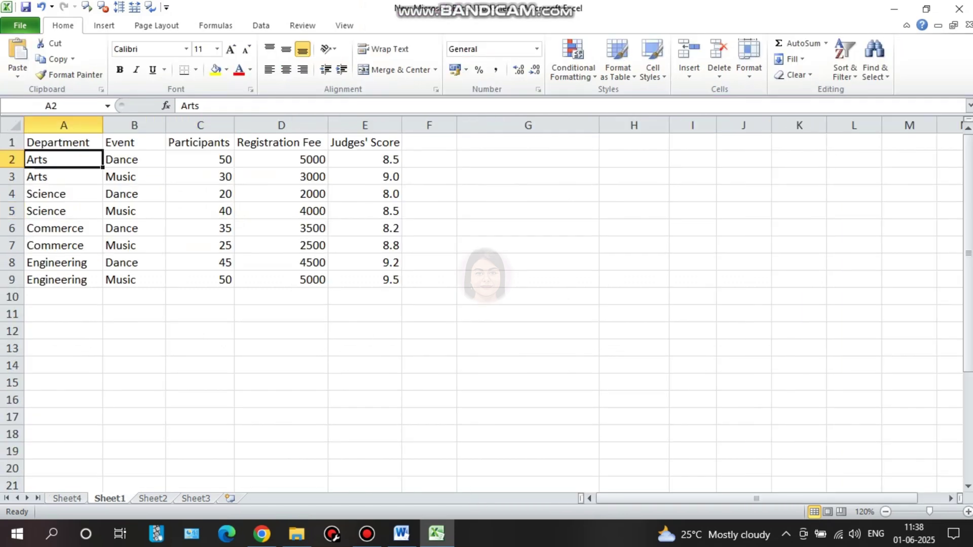
{"action": "left_click", "coordinate": [12, 160]}
{"action": "left_click", "coordinate": [12, 177]}
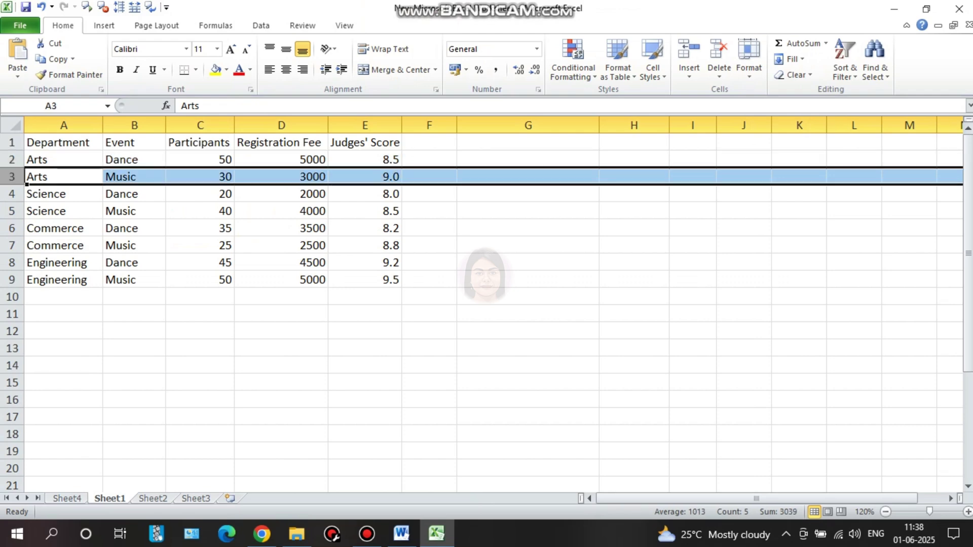
{"action": "left_click", "coordinate": [67, 499]}
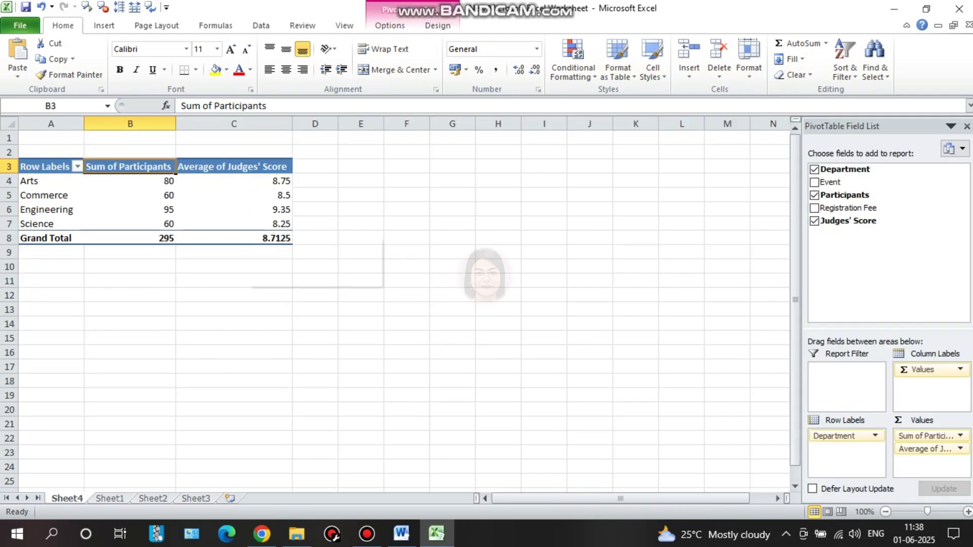
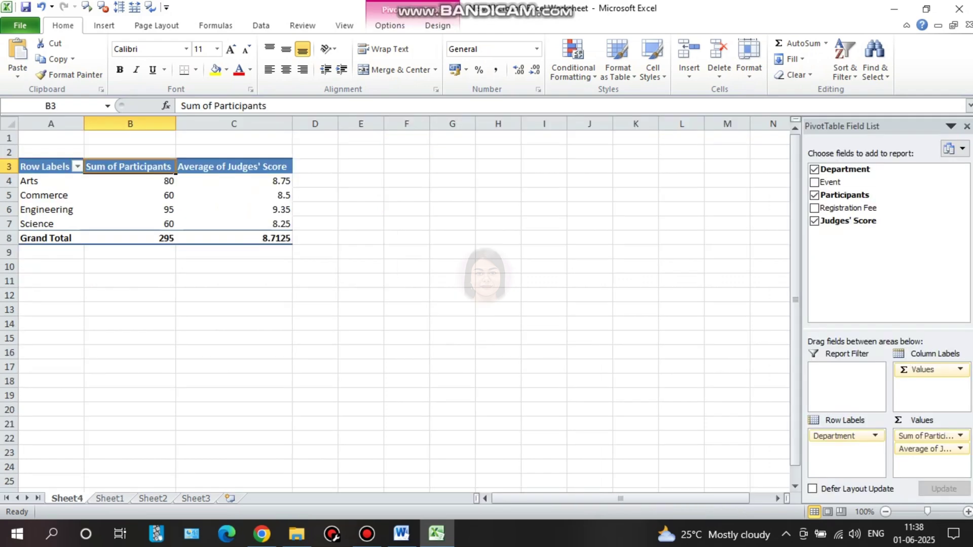
{"action": "left_click", "coordinate": [130, 295]}
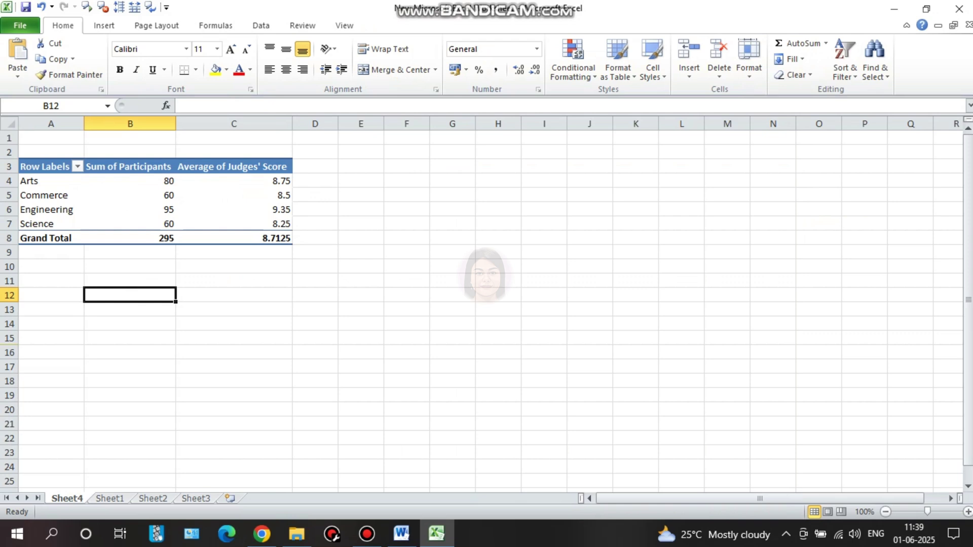
Create a second pivot table from Sheet1!$A$1:$E$9, placing it on the existing Sheet1 at cell A12
{"action": "key", "text": "ctrl+Page_Down"}
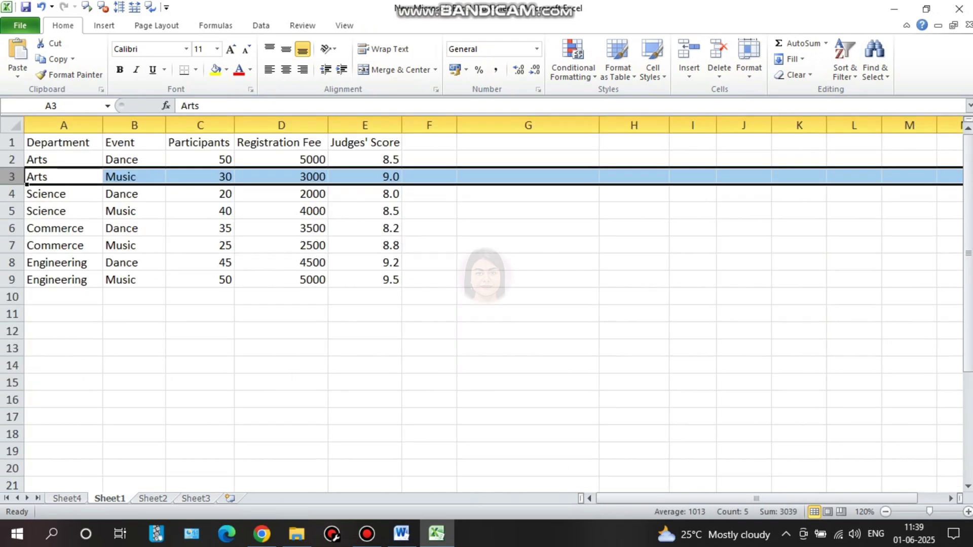
{"action": "key", "text": "ctrl+Page_Up"}
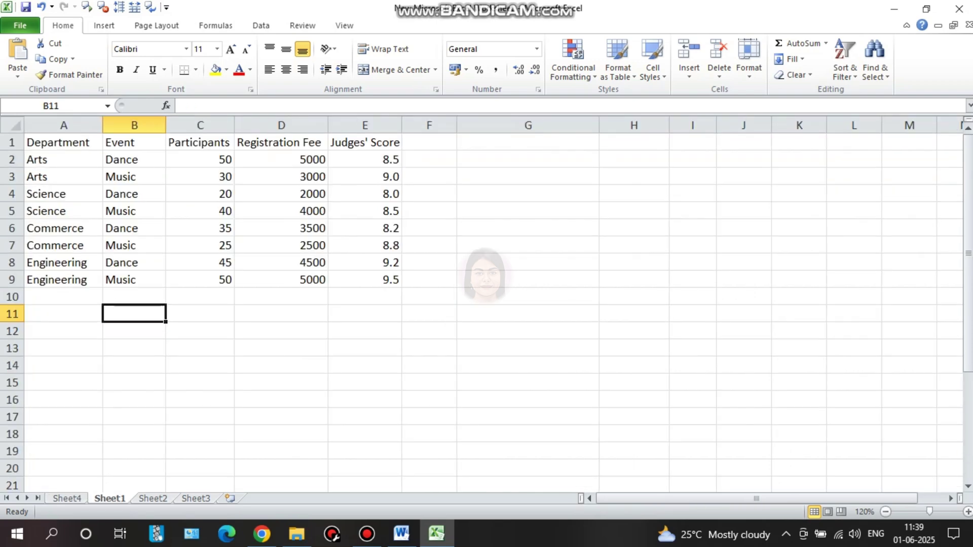
{"action": "left_click", "coordinate": [200, 263]}
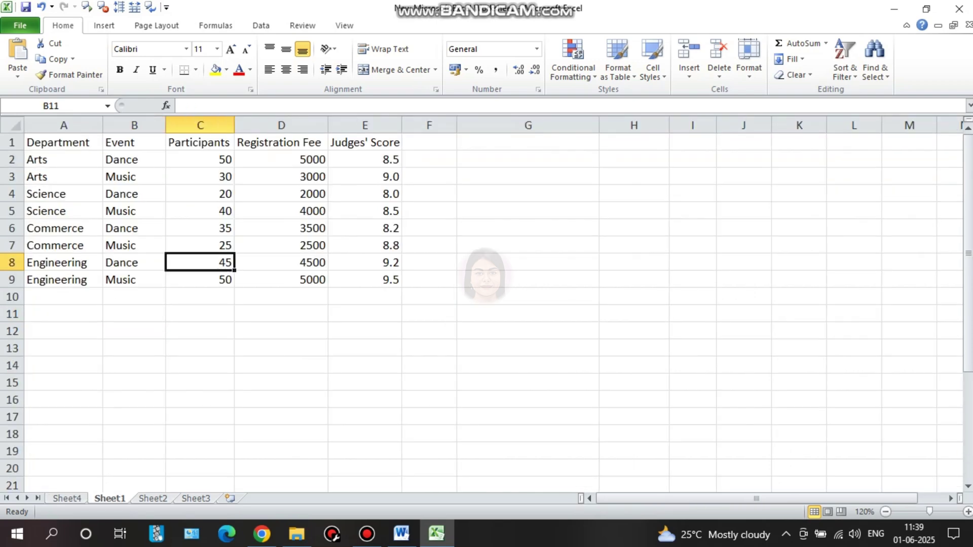
{"action": "left_click", "coordinate": [104, 25]}
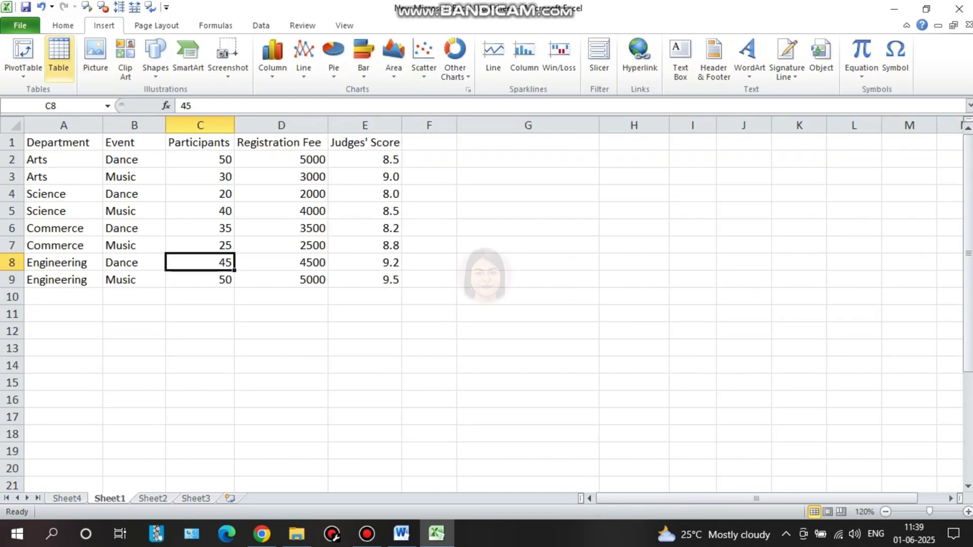
{"action": "left_click", "coordinate": [24, 71]}
{"action": "left_click", "coordinate": [41, 91]}
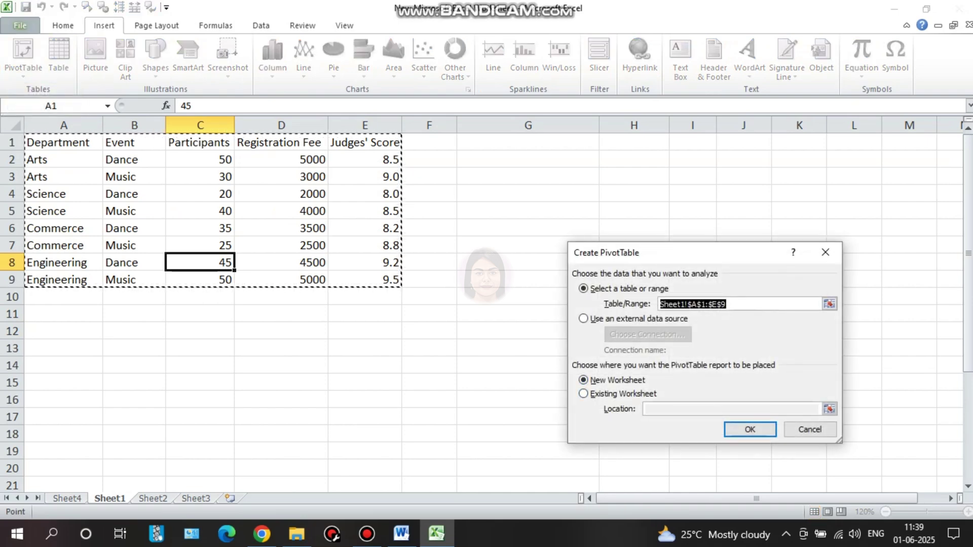
{"action": "left_click", "coordinate": [583, 394]}
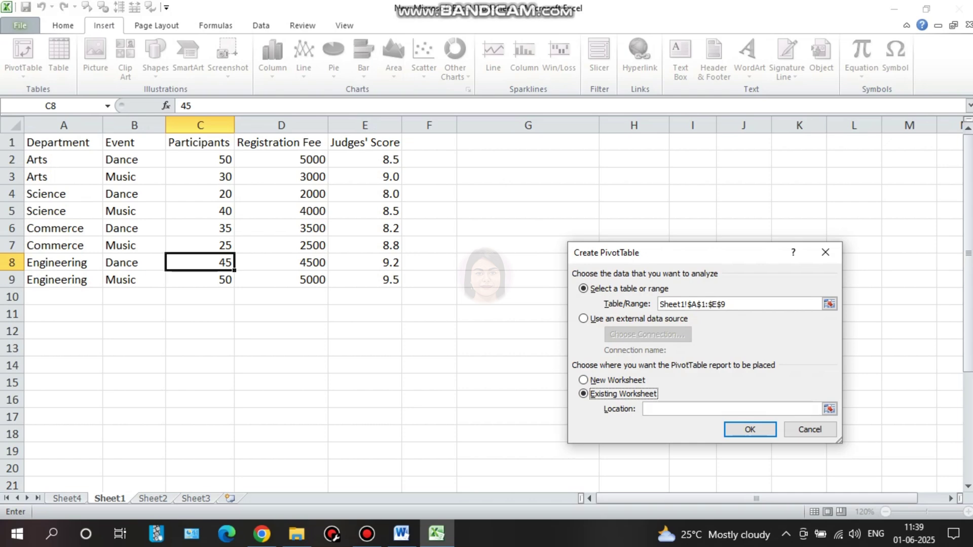
{"action": "key", "text": "Tab"}
{"action": "left_click", "coordinate": [64, 331]}
{"action": "left_click", "coordinate": [750, 429]}
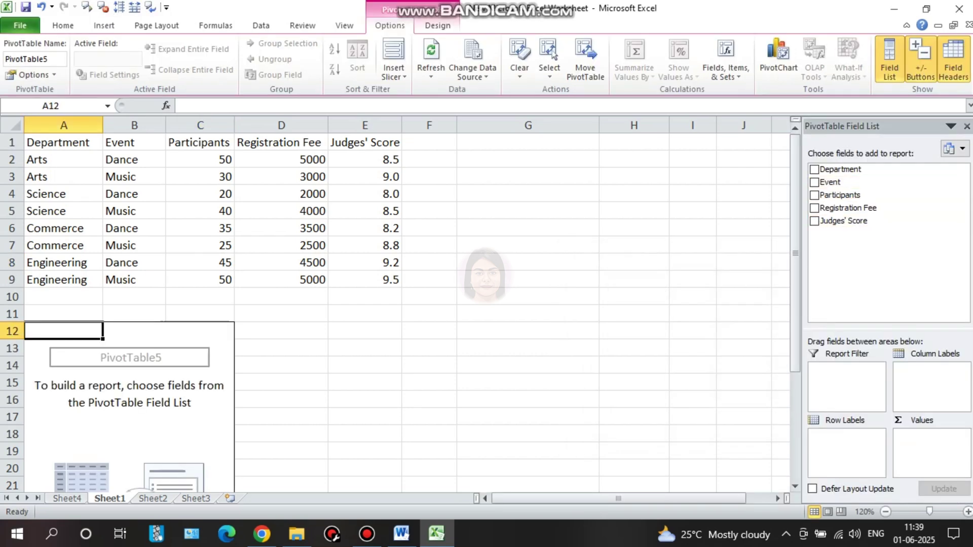
Lay out the Sheet1 pivot table with Event as row labels and the sum of Participants as values
{"action": "left_click_drag", "start_coordinate": [830, 183], "coordinate": [847, 437]}
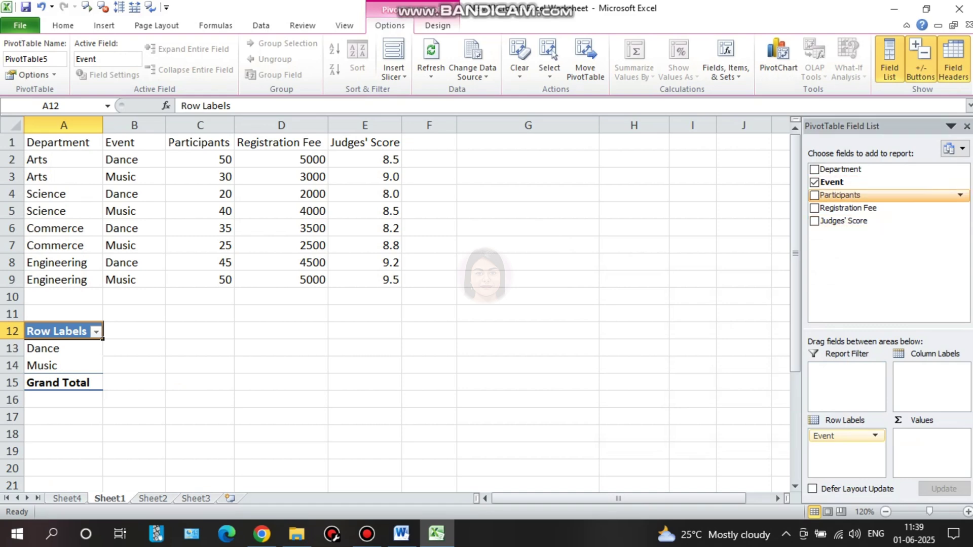
{"action": "left_click_drag", "start_coordinate": [840, 195], "coordinate": [931, 441]}
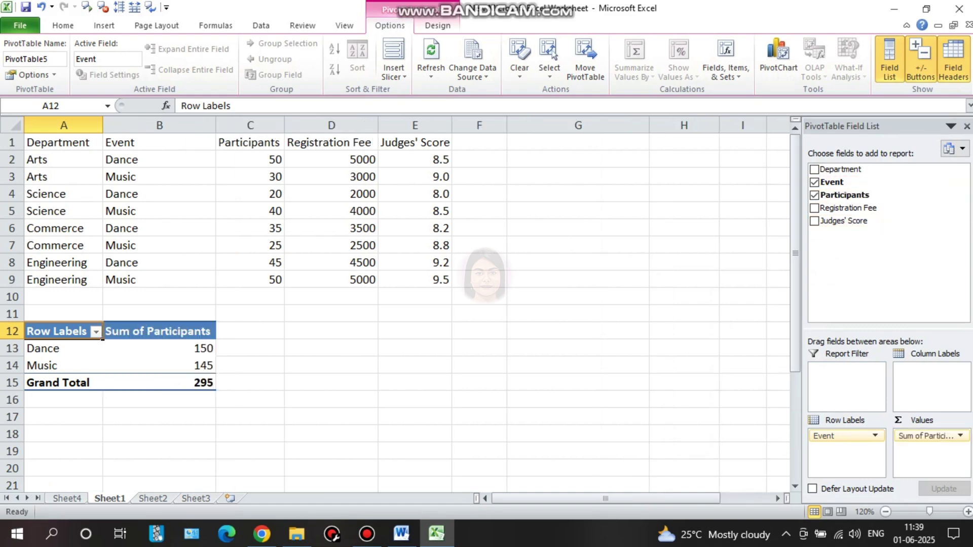
{"action": "left_click", "coordinate": [159, 400]}
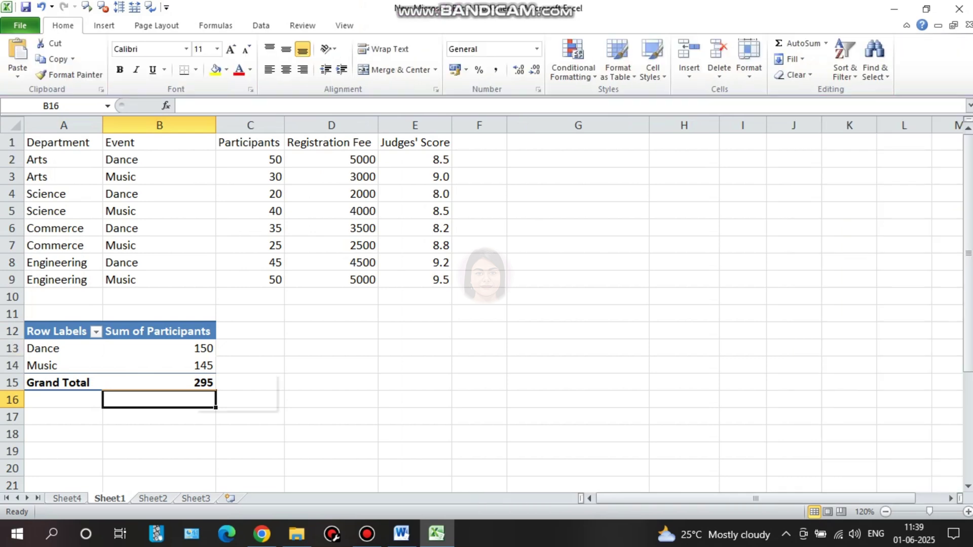
Turn off grand totals for rows and columns in the Sheet4 pivot table
{"action": "key", "text": "ctrl+Page_Up"}
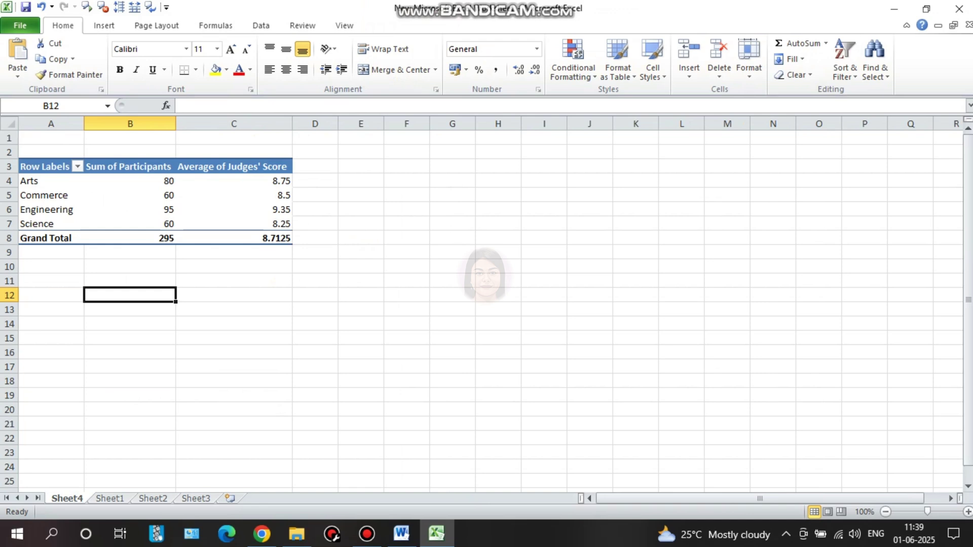
{"action": "left_click", "coordinate": [968, 512]}
{"action": "left_click", "coordinate": [968, 511]}
{"action": "left_click", "coordinate": [968, 511]}
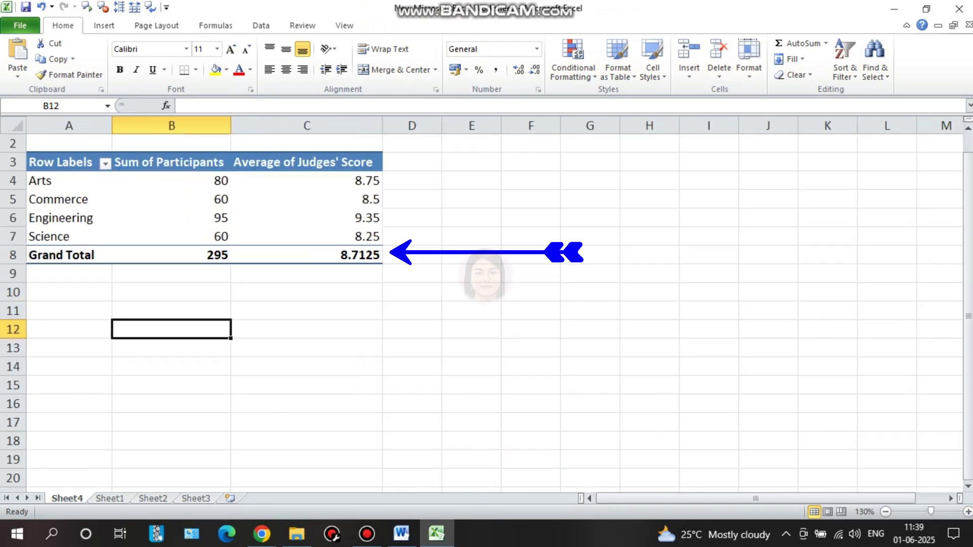
{"action": "left_click", "coordinate": [171, 181]}
{"action": "left_click", "coordinate": [171, 154]}
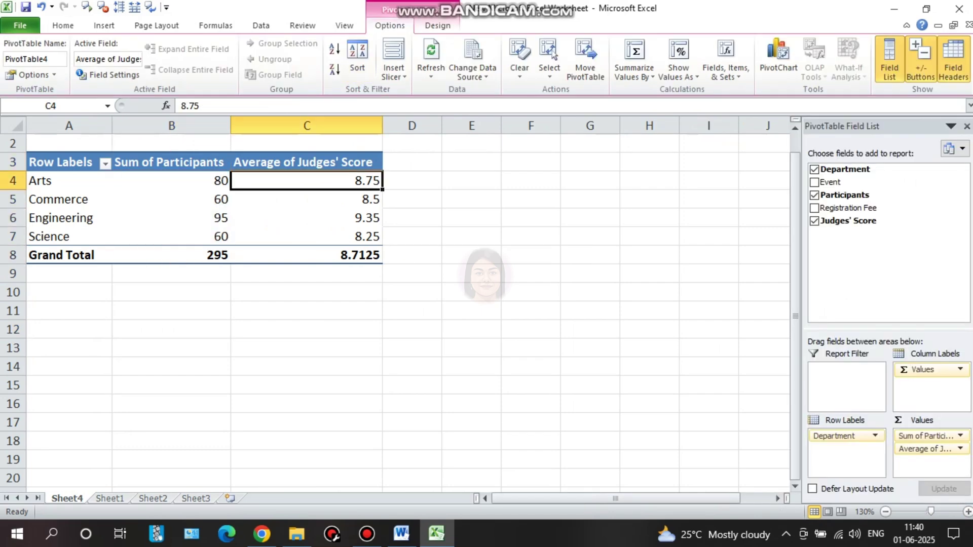
{"action": "left_click", "coordinate": [437, 25]}
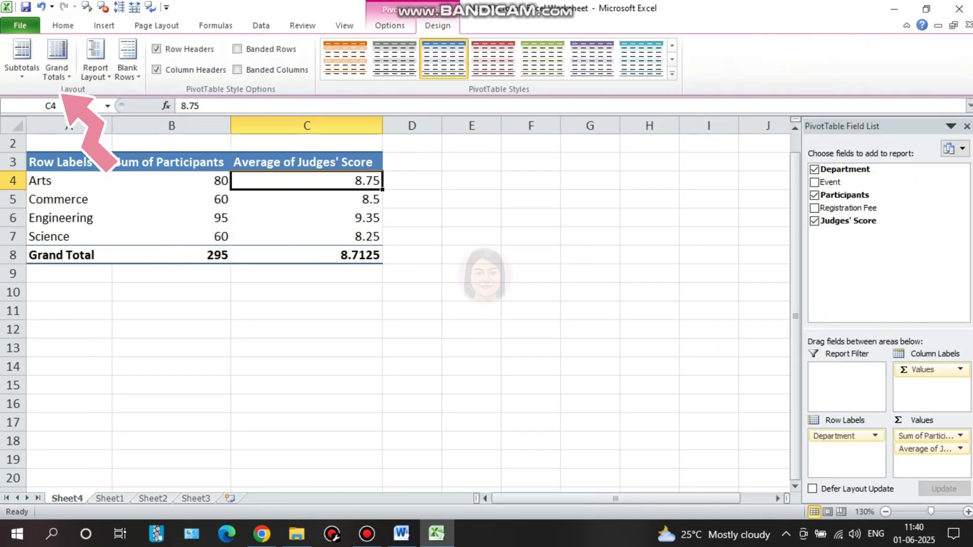
{"action": "left_click", "coordinate": [56, 60]}
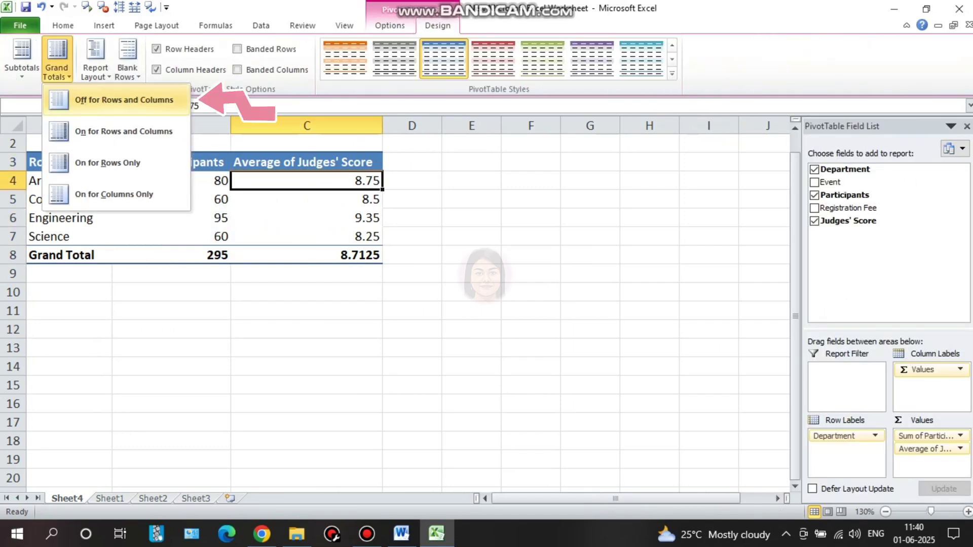
{"action": "left_click", "coordinate": [124, 100]}
{"action": "left_click", "coordinate": [170, 292]}
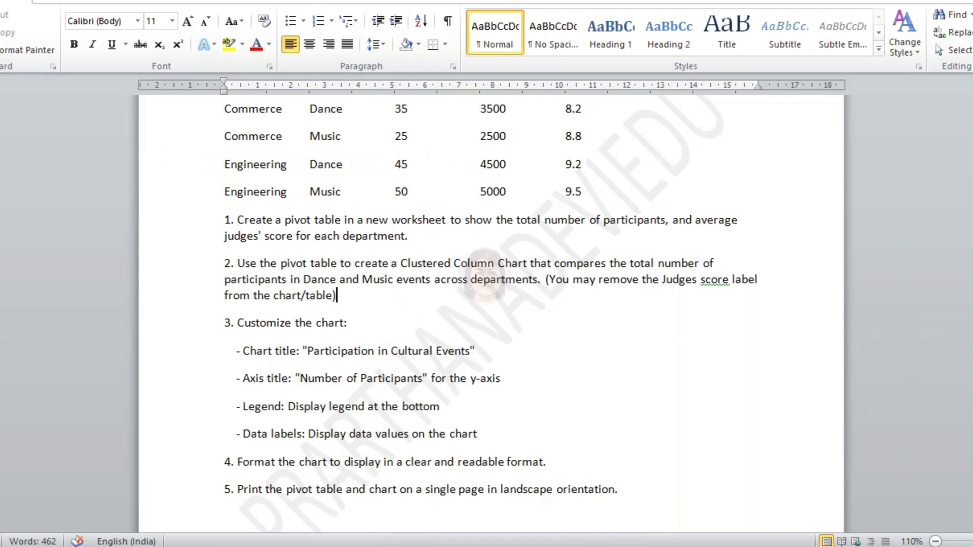
Review task 2 in Word, then in Excel insert a 2-D clustered column chart from the Sheet4 pivot table without the Average of Judges' Score field
{"action": "left_click_drag", "start_coordinate": [224, 263], "coordinate": [339, 299]}
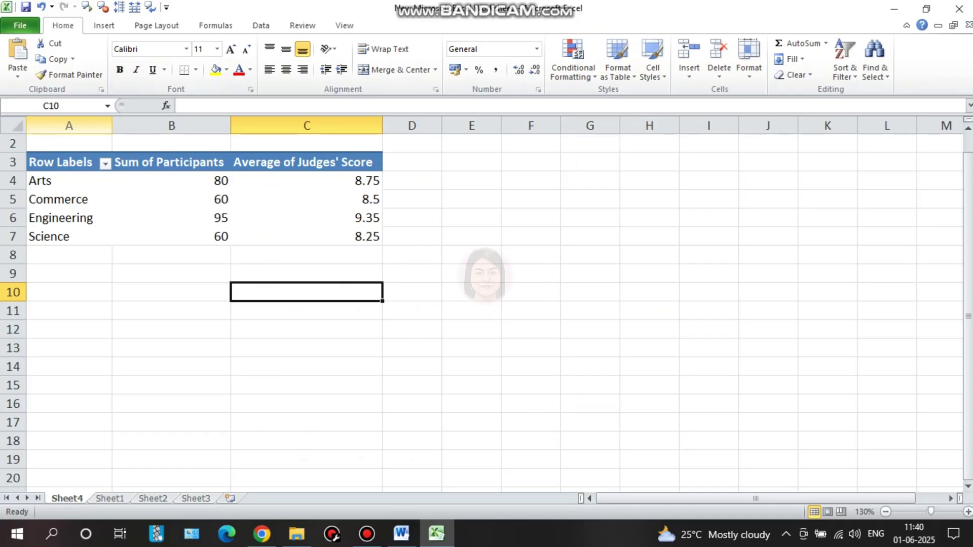
{"action": "left_click", "coordinate": [169, 176]}
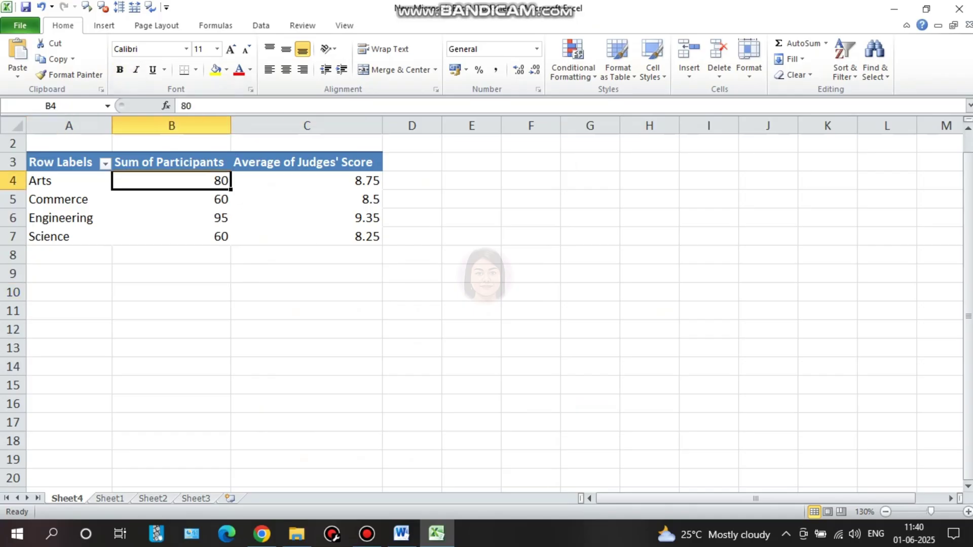
{"action": "left_click", "coordinate": [104, 26]}
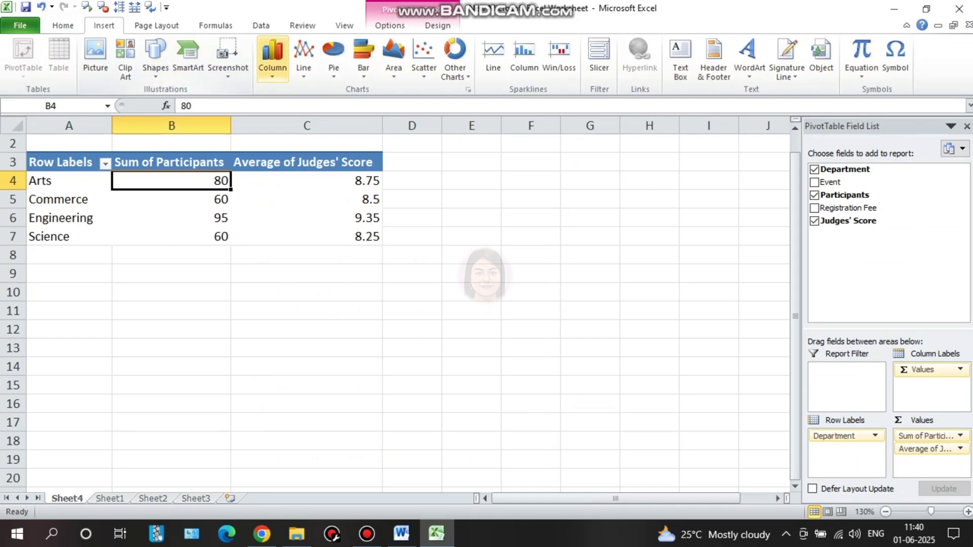
{"action": "left_click", "coordinate": [272, 57]}
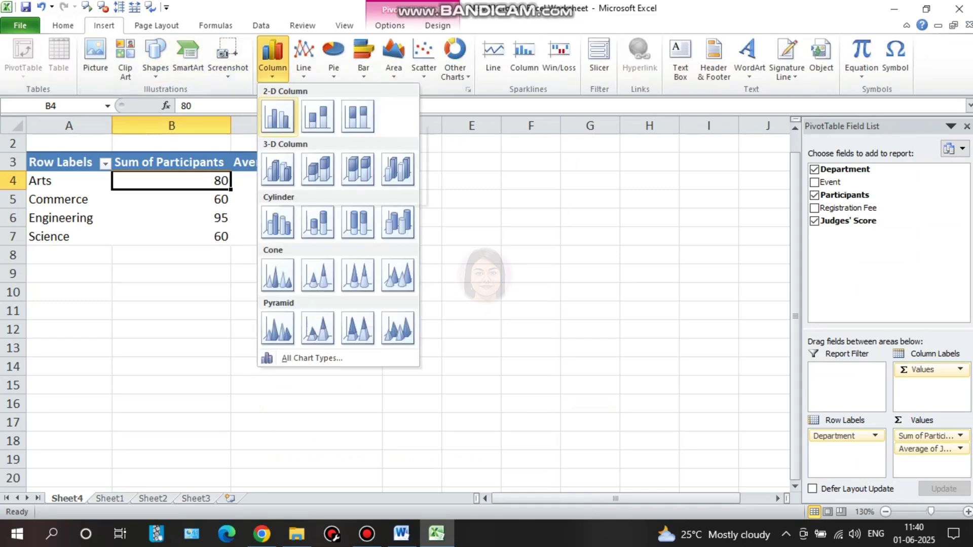
{"action": "left_click", "coordinate": [277, 116]}
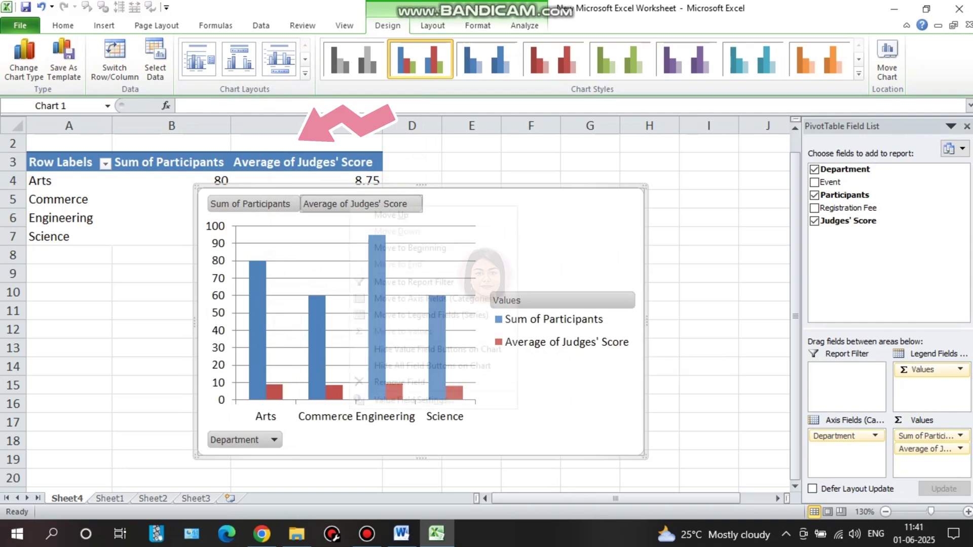
{"action": "right_click", "coordinate": [350, 204]}
{"action": "left_click", "coordinate": [399, 382]}
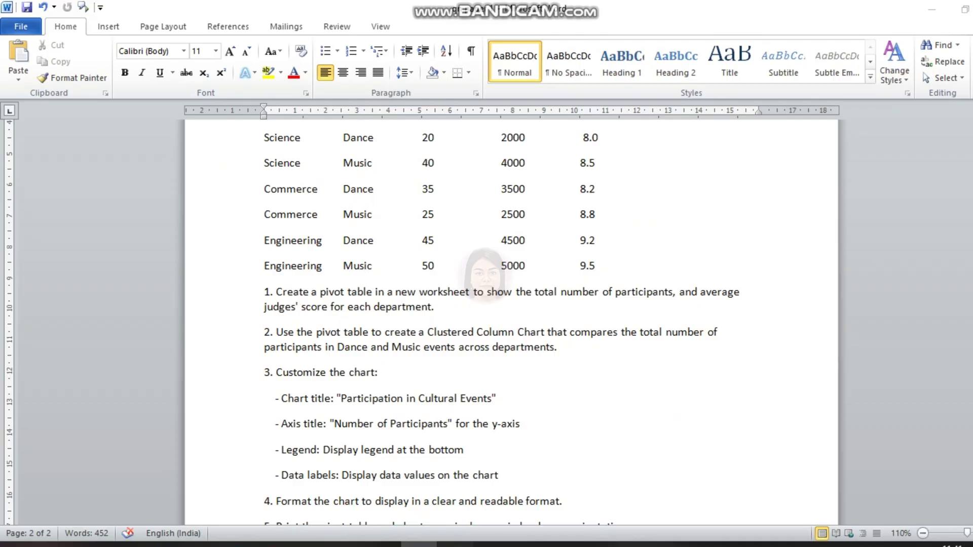
Back in Excel, replace the chart title with "Participation in Cultural Events"
{"action": "left_click", "coordinate": [585, 510]}
{"action": "left_click", "coordinate": [438, 246]}
{"action": "left_click_drag", "start_coordinate": [416, 246], "coordinate": [467, 246]}
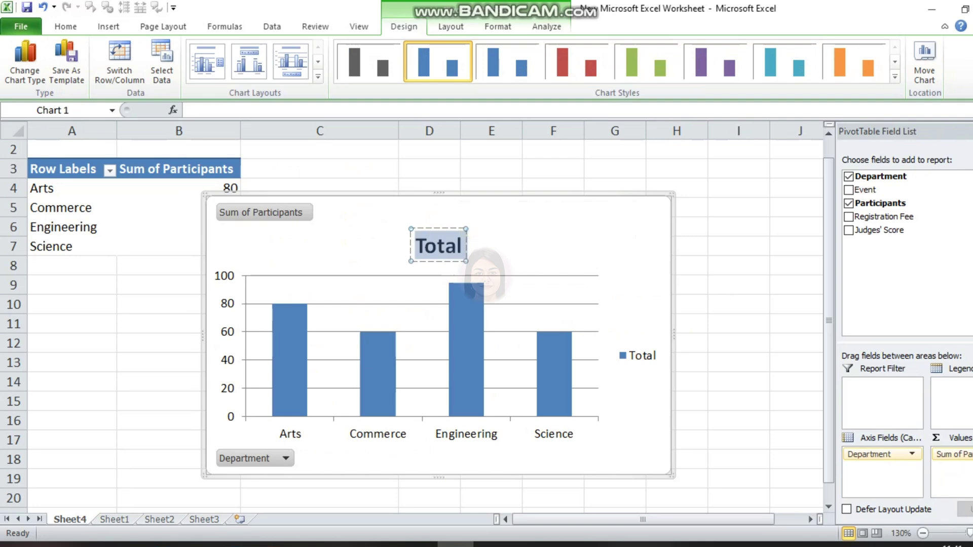
{"action": "type", "text": "Participation in Cultural Events"}
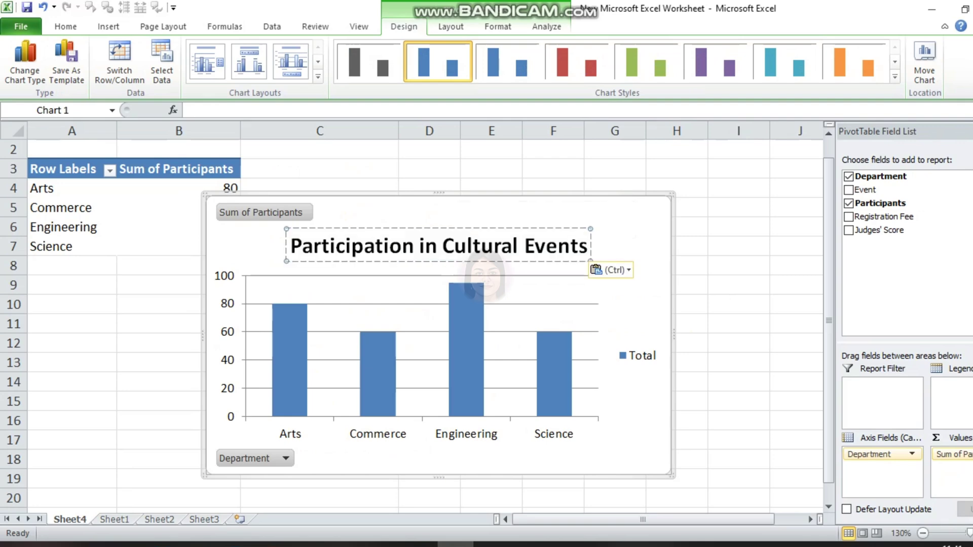
Check the axis title requirement in Word and add a horizontal vertical-axis title reading "Number of Participants" to the Excel chart
{"action": "key", "text": "alt+Tab"}
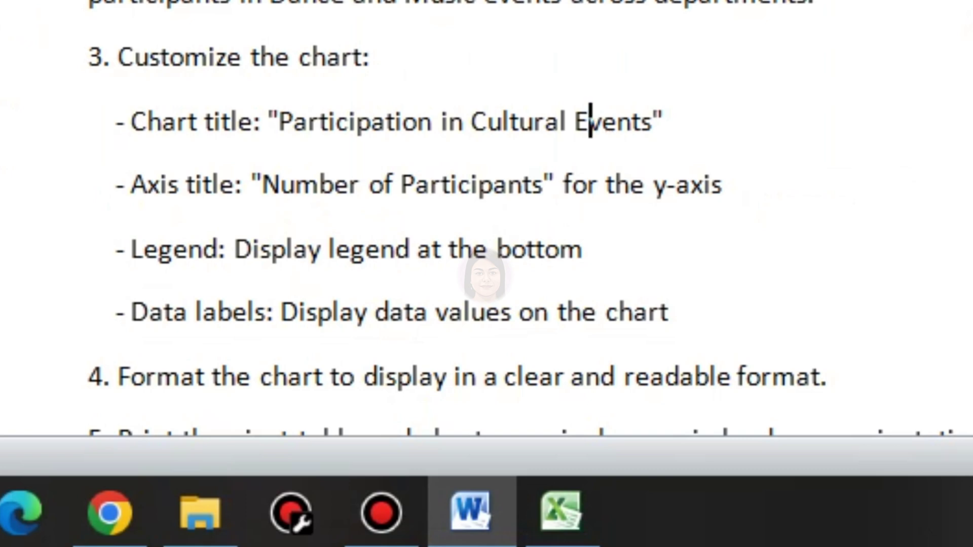
{"action": "key", "text": "alt+Tab"}
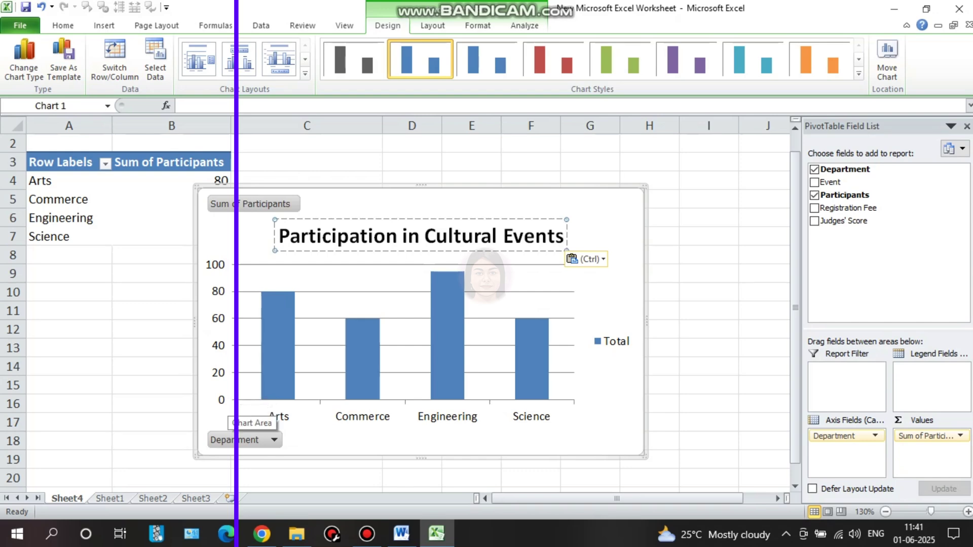
{"action": "left_click", "coordinate": [227, 409]}
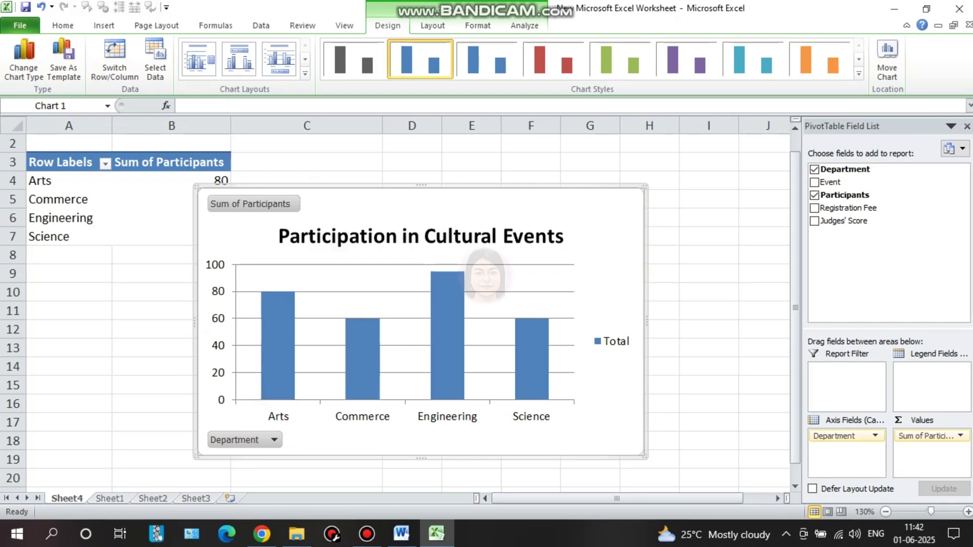
{"action": "left_click", "coordinate": [432, 25]}
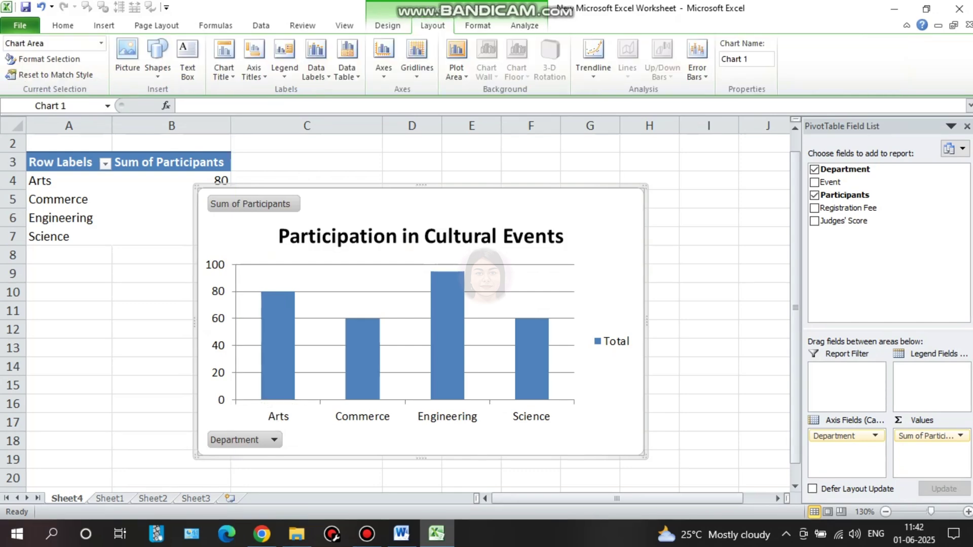
{"action": "left_click", "coordinate": [254, 71]}
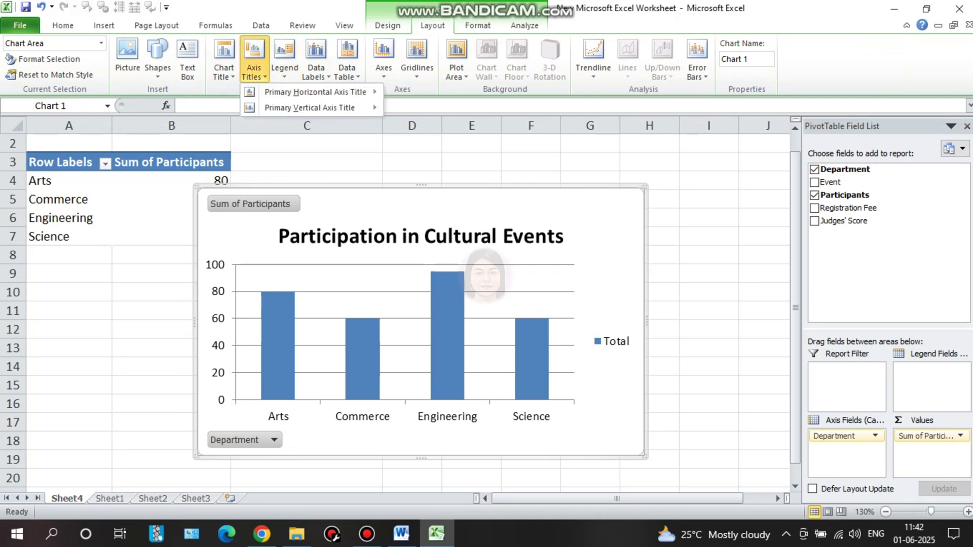
{"action": "mouse_move", "coordinate": [309, 107]}
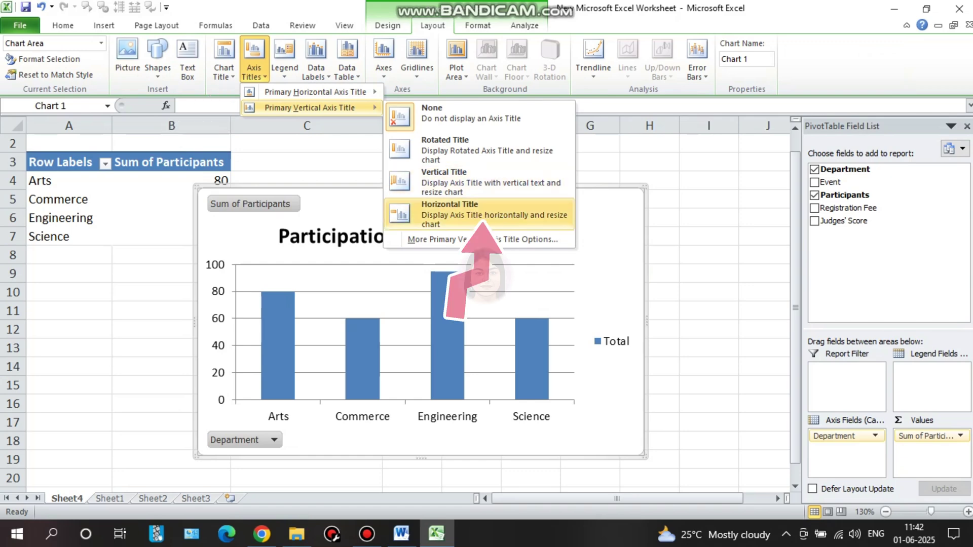
{"action": "left_click", "coordinate": [479, 223]}
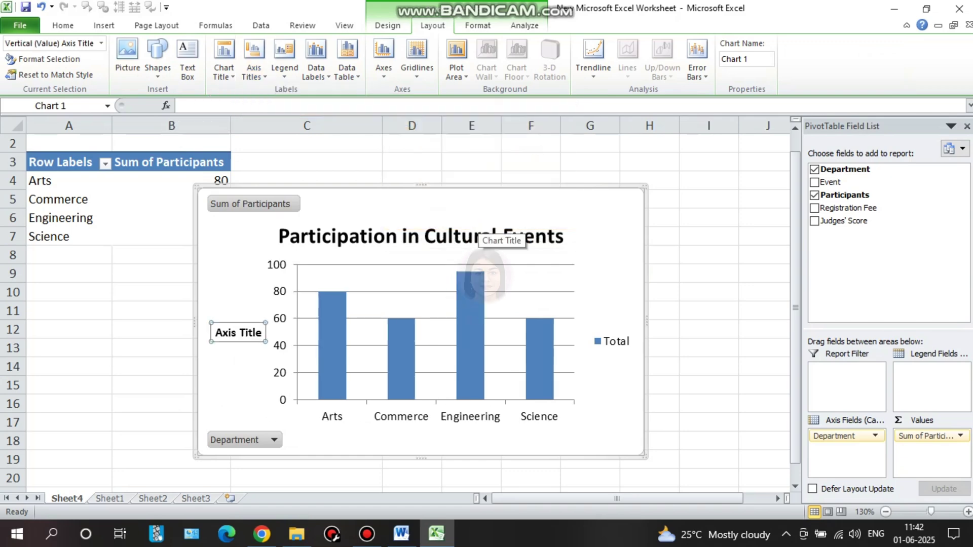
{"action": "key", "text": "Delete"}
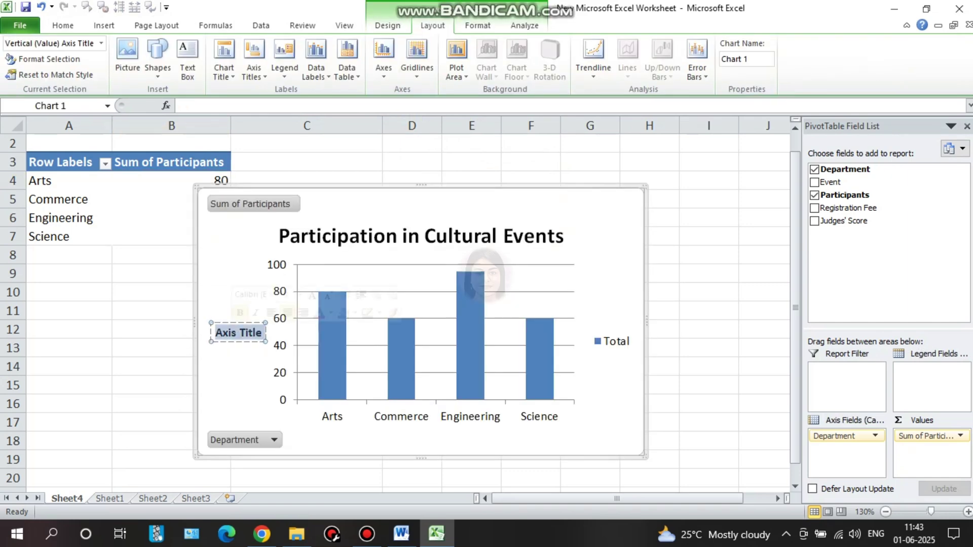
{"action": "type", "text": "Nu"}
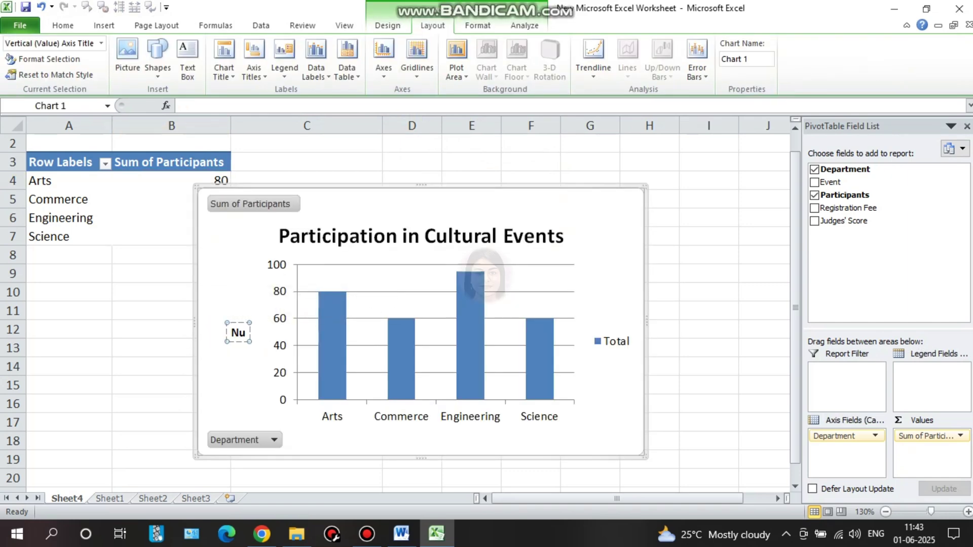
{"action": "type", "text": "mber o"}
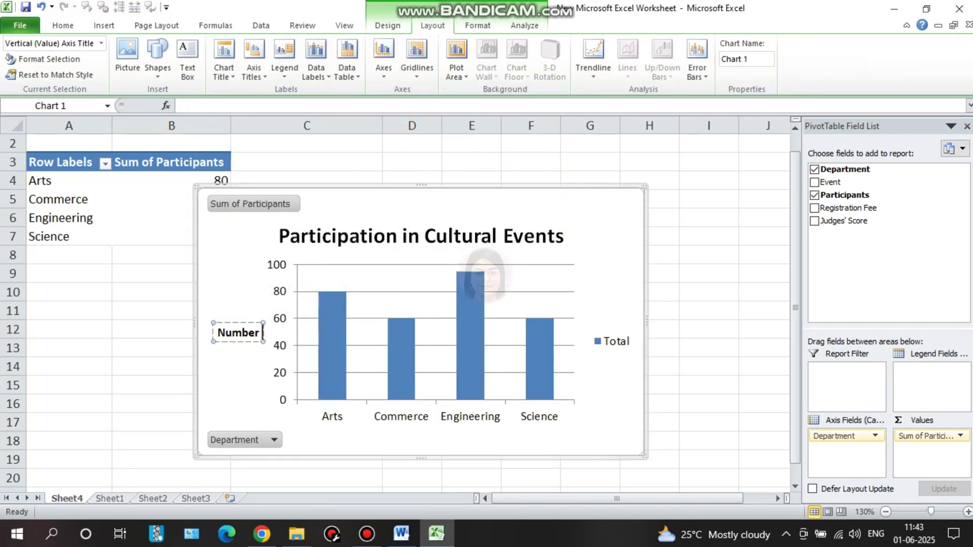
{"action": "type", "text": "f Participants"}
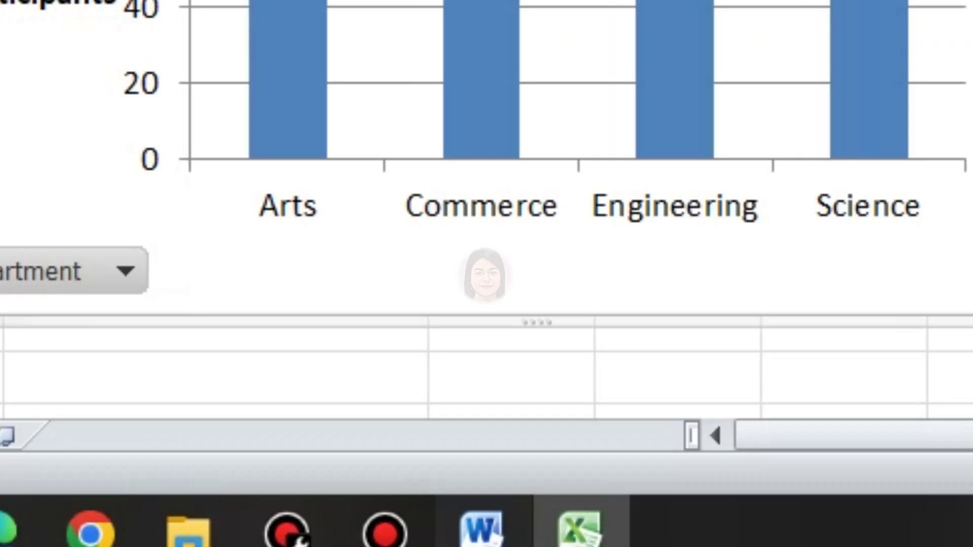
Check the legend requirement in Word and set the Excel chart's legend position to Bottom
{"action": "left_click", "coordinate": [401, 534]}
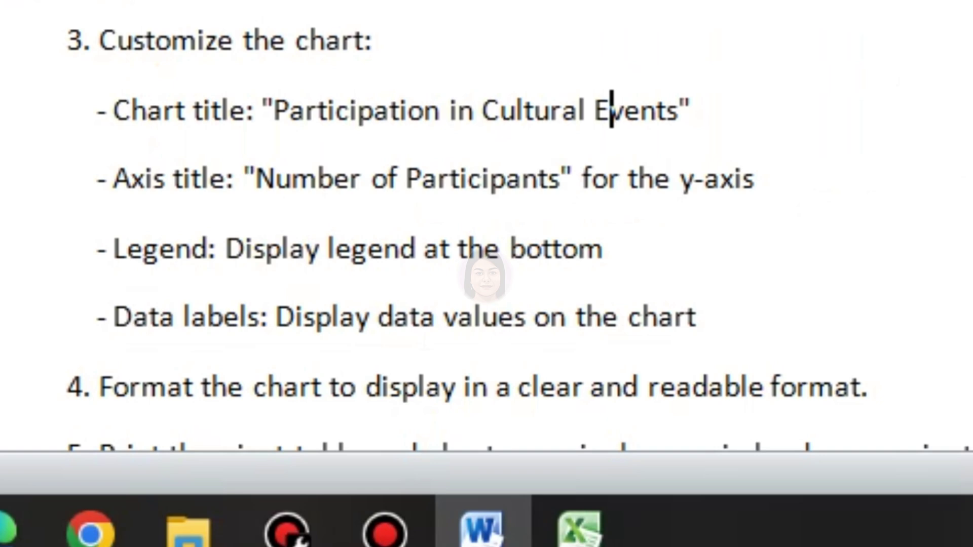
{"action": "left_click", "coordinate": [579, 530]}
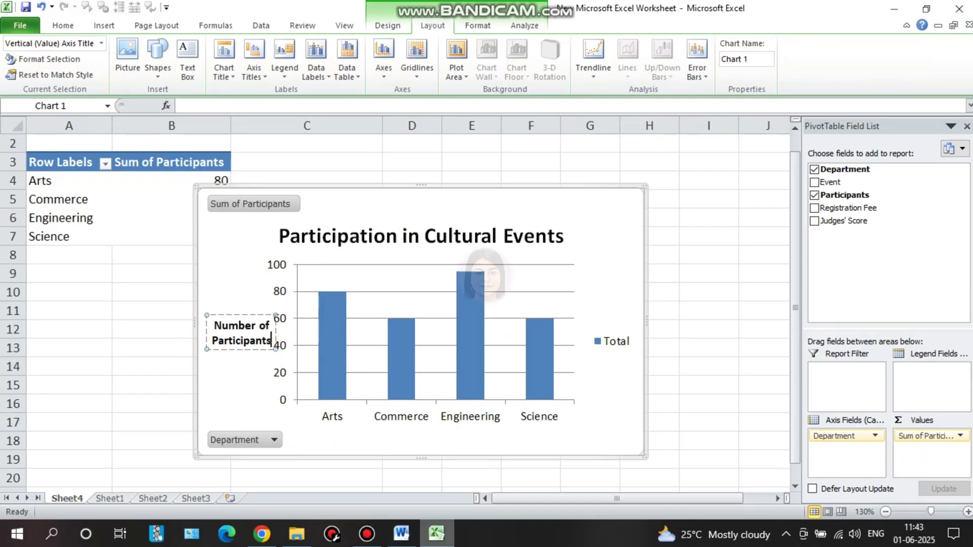
{"action": "left_click", "coordinate": [614, 341]}
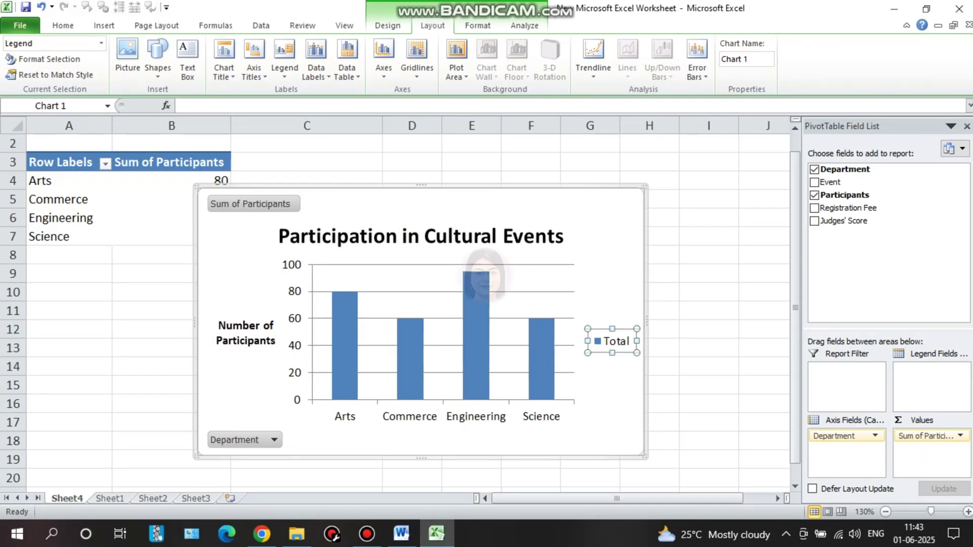
{"action": "right_click", "coordinate": [625, 343]}
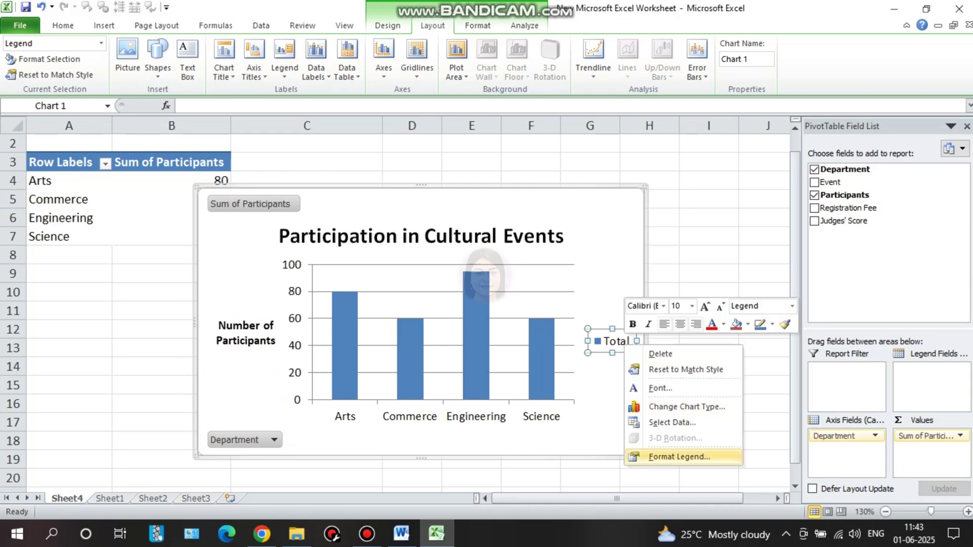
{"action": "left_click", "coordinate": [679, 457]}
{"action": "left_click", "coordinate": [426, 147]}
{"action": "left_click", "coordinate": [629, 438]}
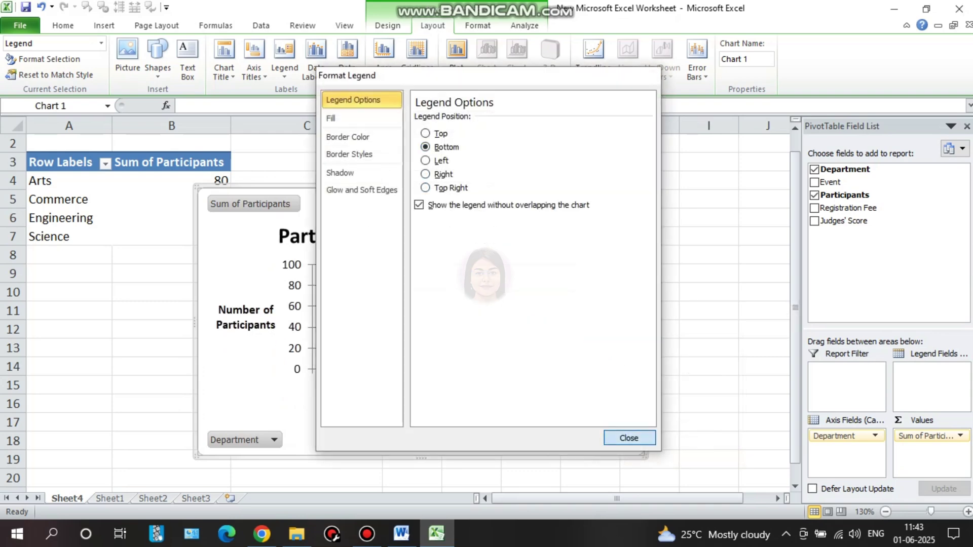
{"action": "left_click", "coordinate": [585, 430]}
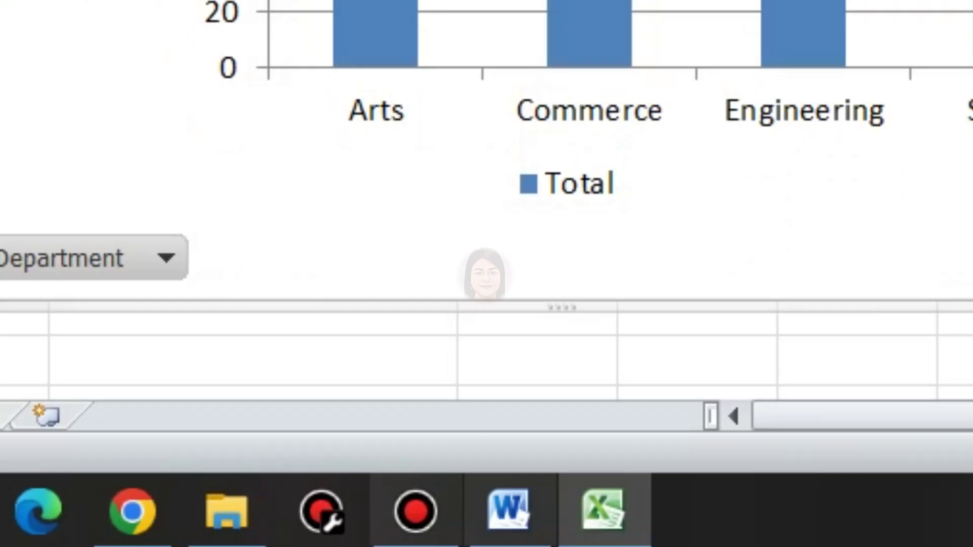
Check the data label requirement in Word and add Outside End data labels to the Excel chart's columns
{"action": "left_click", "coordinate": [509, 511]}
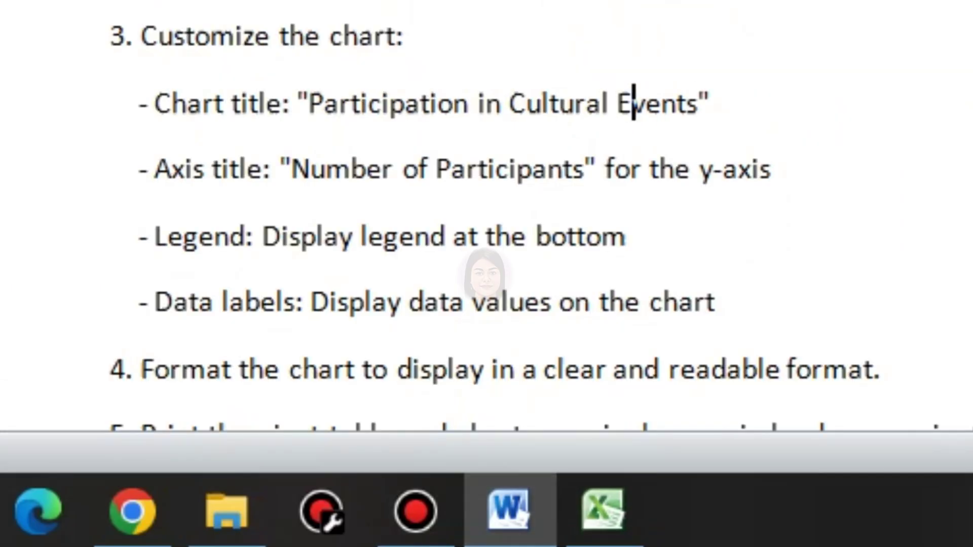
{"action": "left_click", "coordinate": [603, 511]}
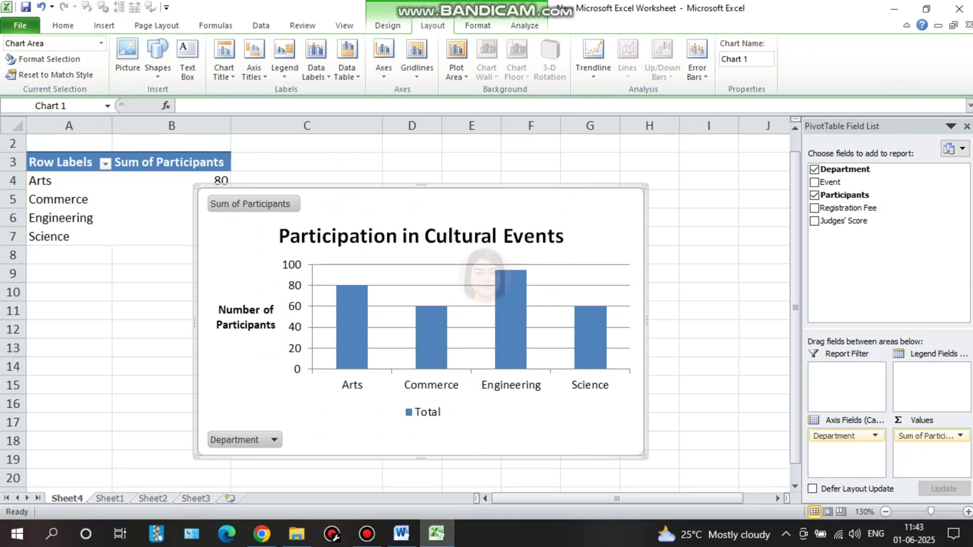
{"action": "left_click", "coordinate": [511, 324]}
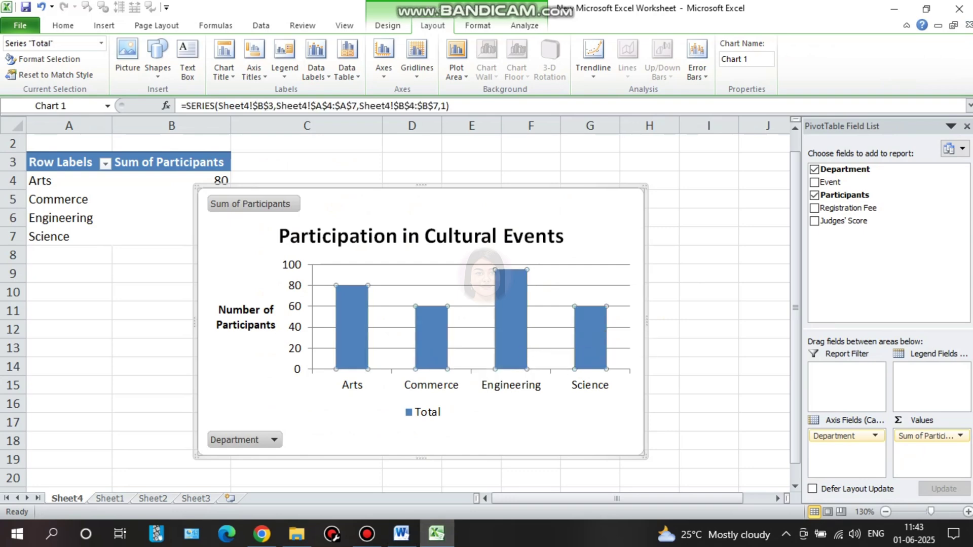
{"action": "left_click", "coordinate": [431, 208]}
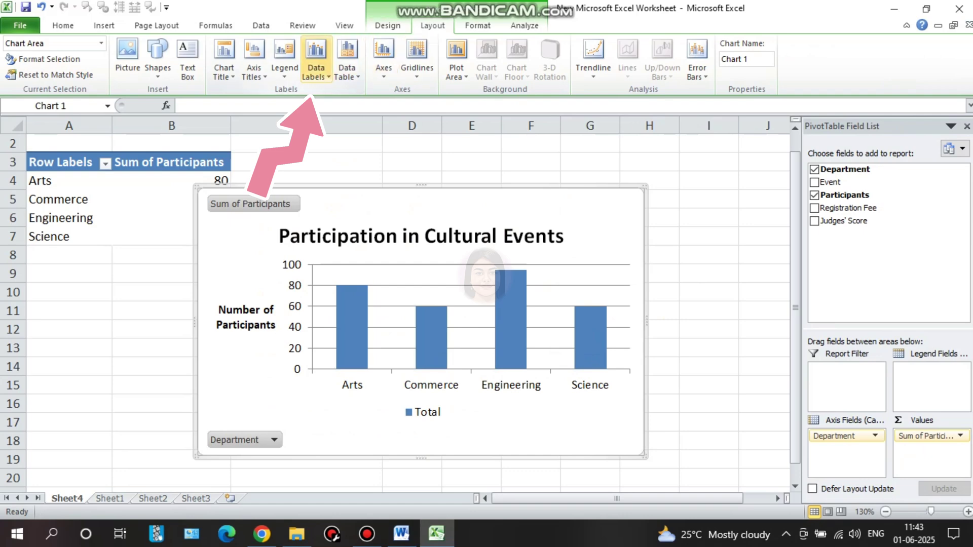
{"action": "left_click", "coordinate": [316, 71]}
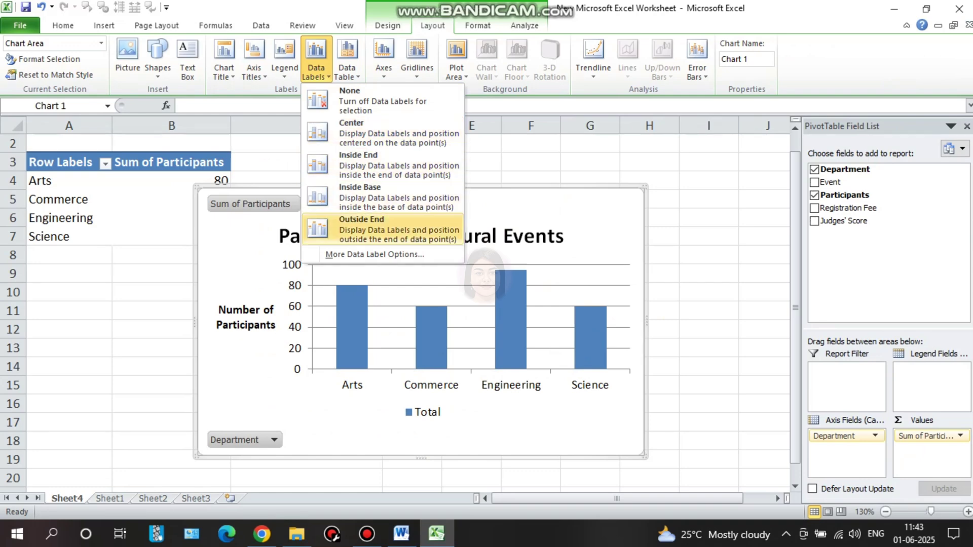
{"action": "left_click", "coordinate": [400, 236]}
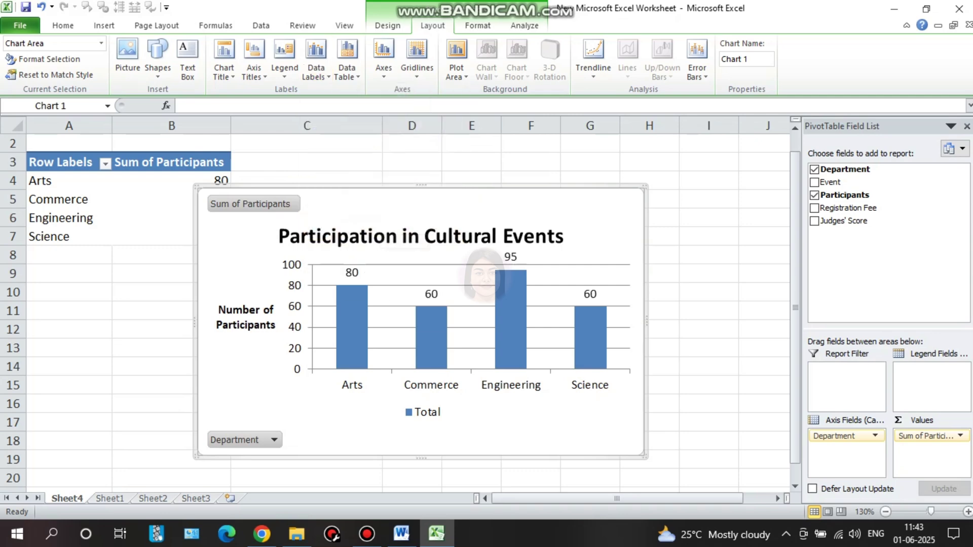